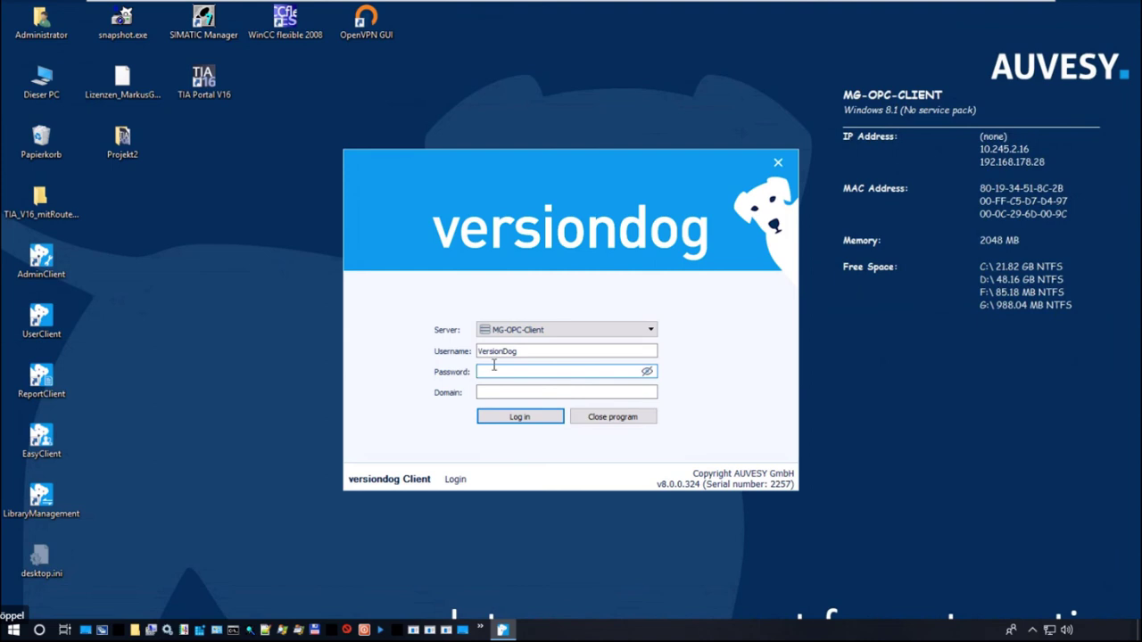
Step: Log in to the client with the account password and open the TIA Portal component under OPC-Trigger in its editor
text(*********)
key(Return)
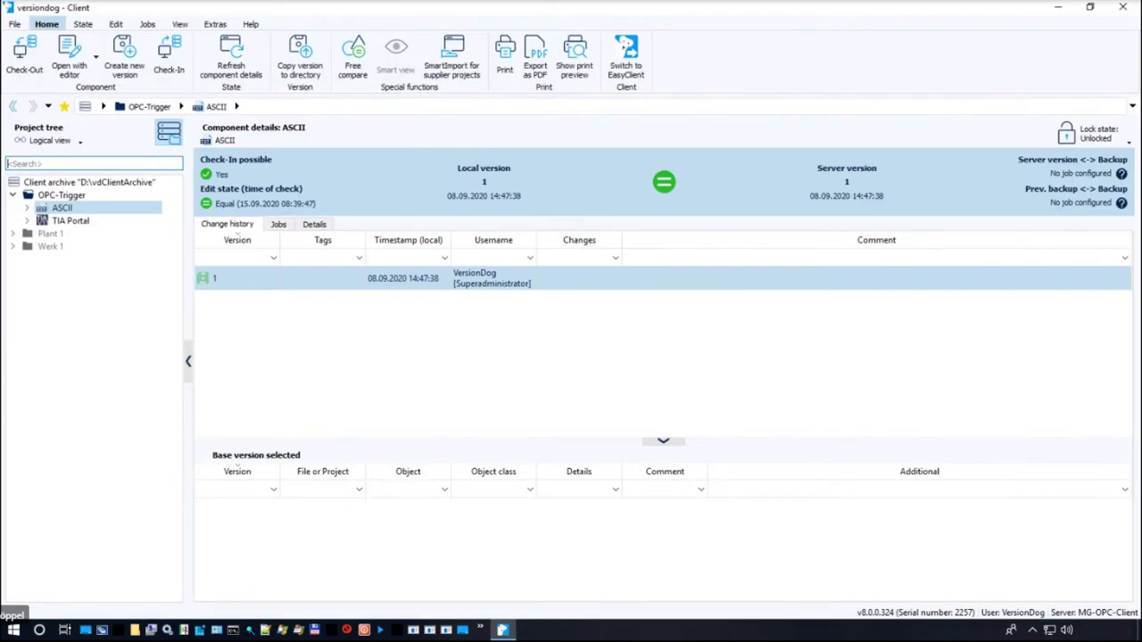
click(57, 223)
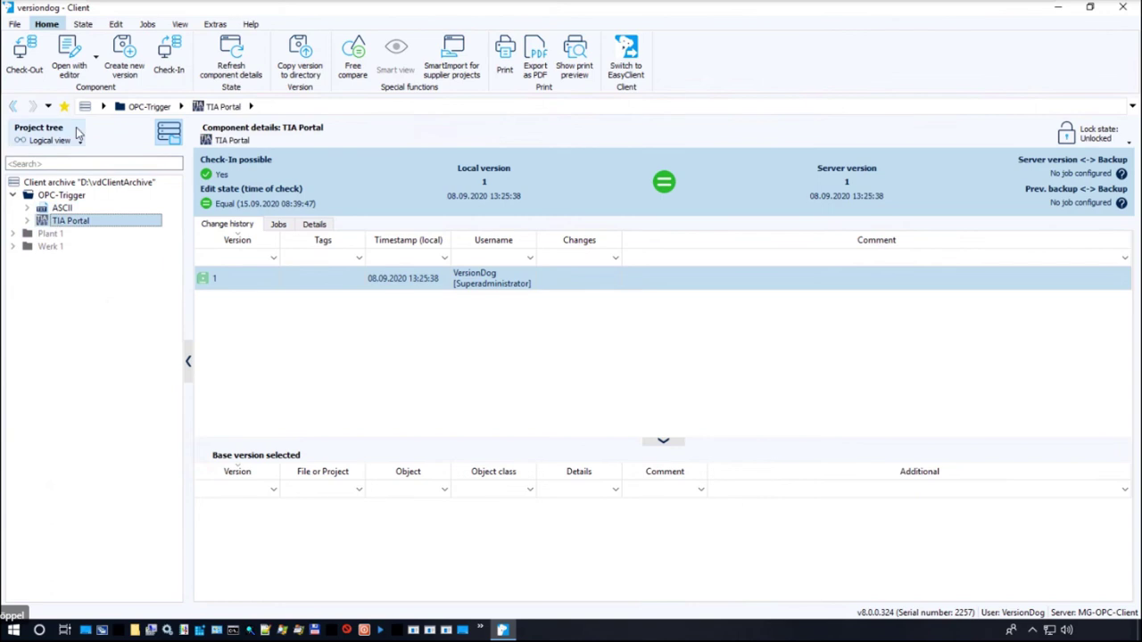
click(77, 69)
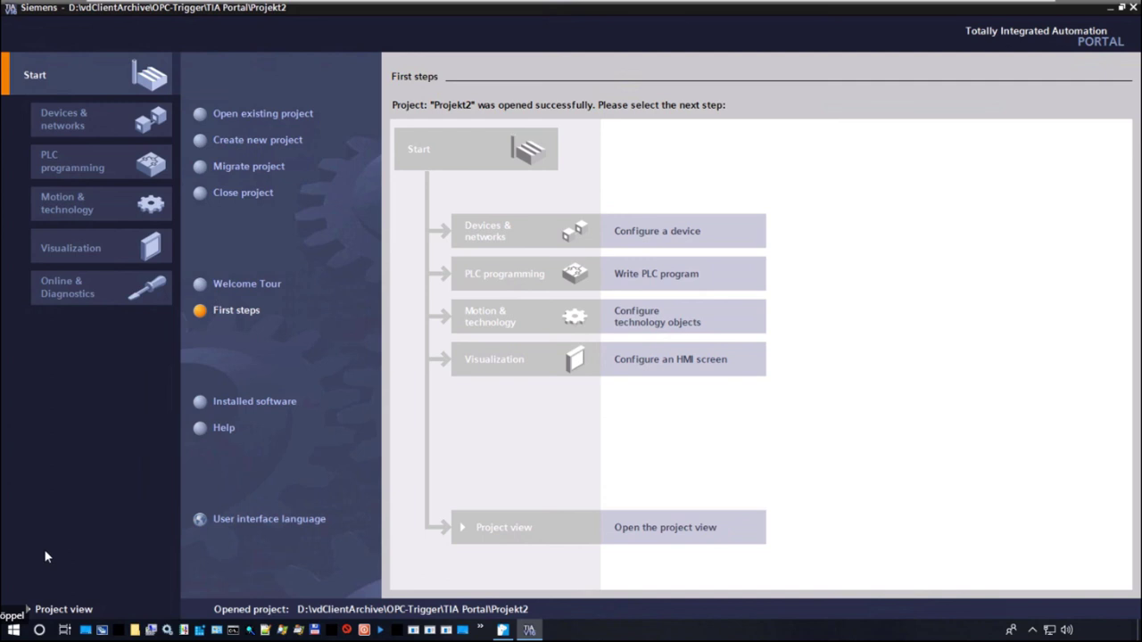
Step: Switch Projekt2 to the project view and open the device configuration of PLC_2
click(76, 607)
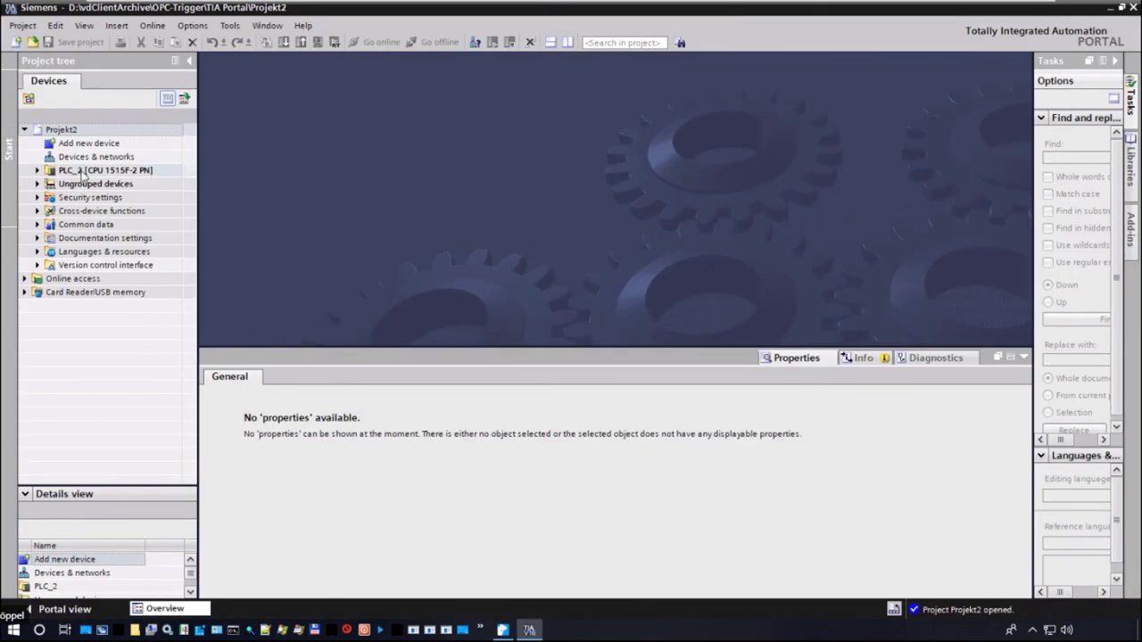
click(51, 175)
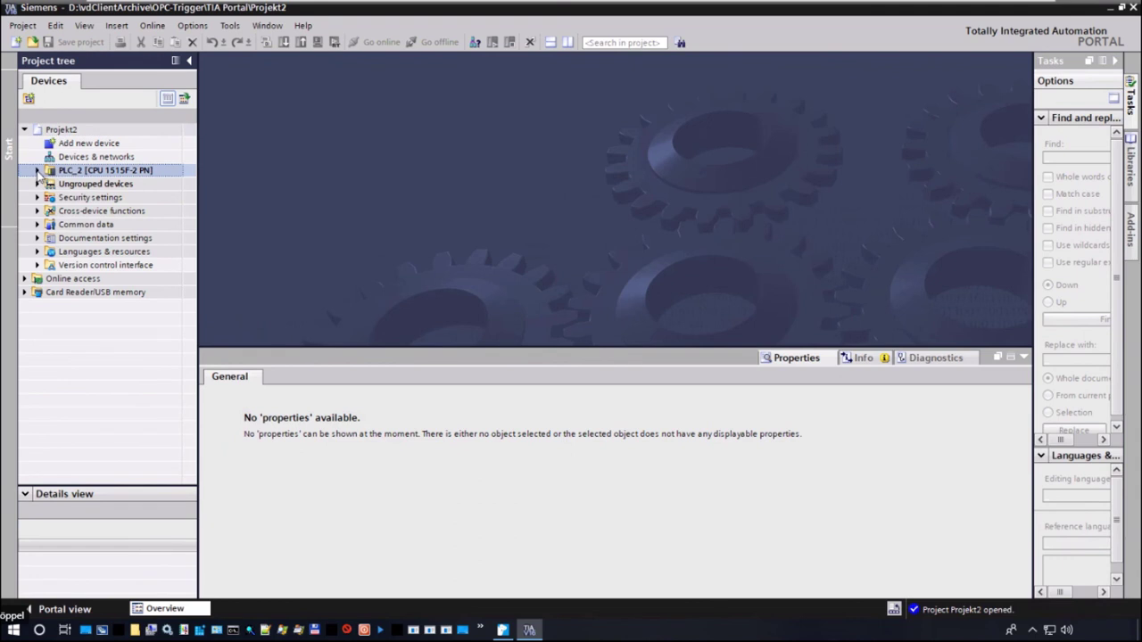
click(38, 171)
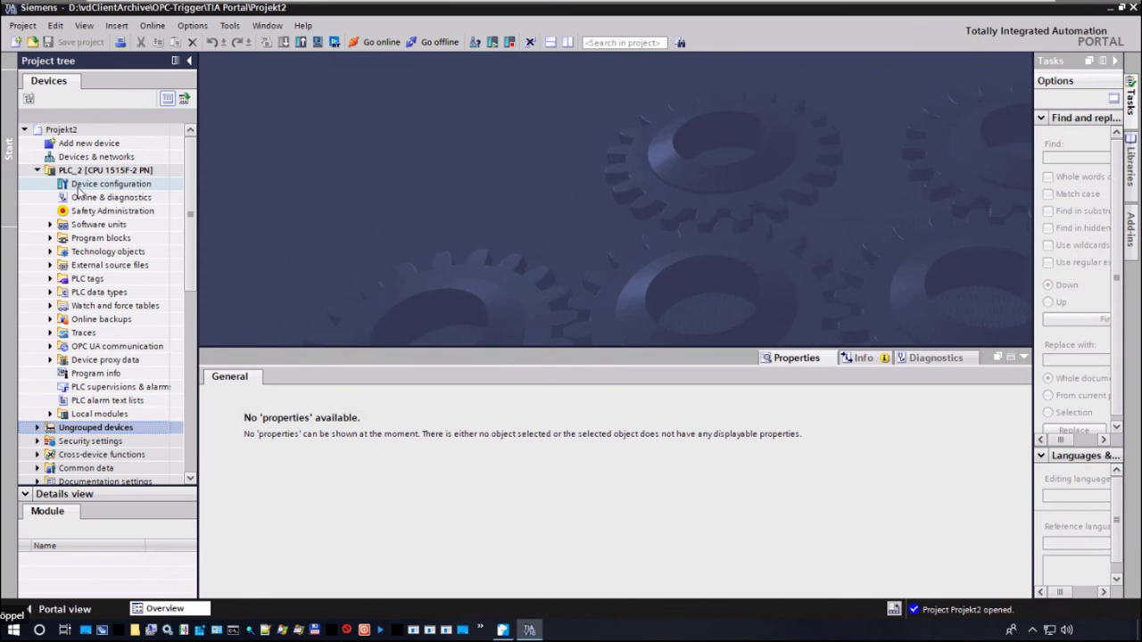
click(80, 185)
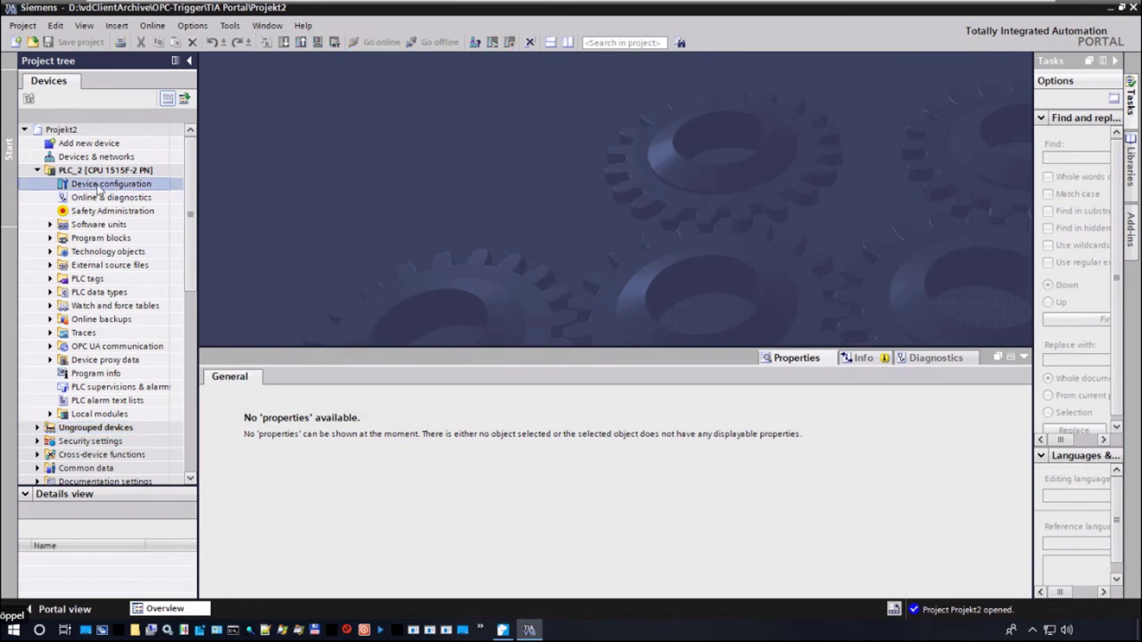
double_click(99, 188)
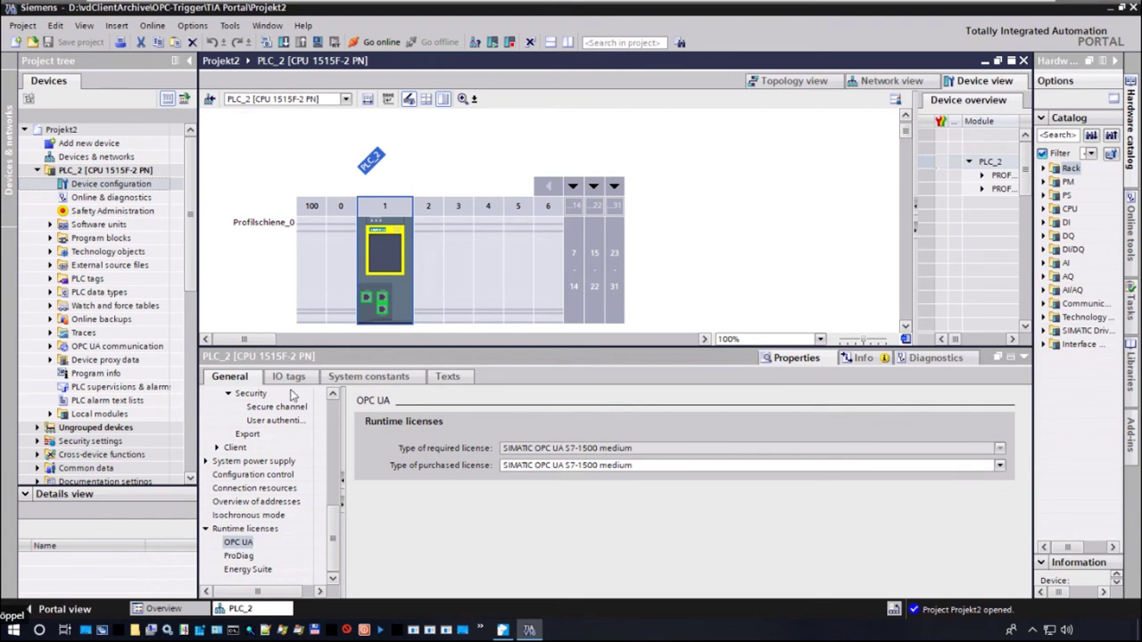
Step: Check the Activate OPC UA server setting in the OPC UA properties of PLC_2
scroll(334, 505, up, 3)
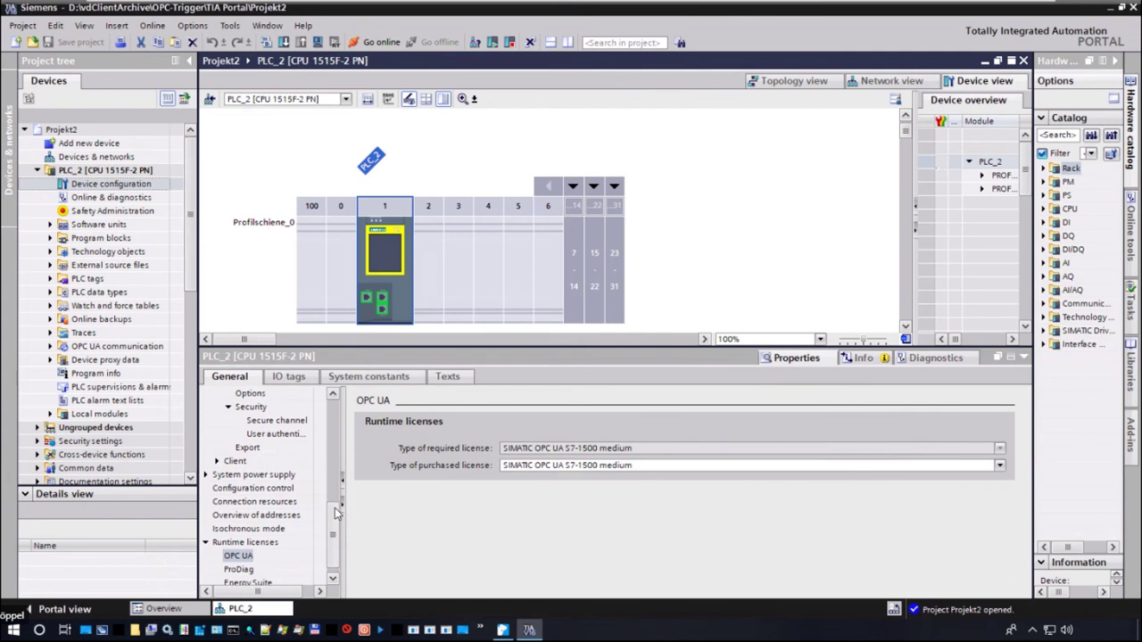
scroll(335, 483, up, 2)
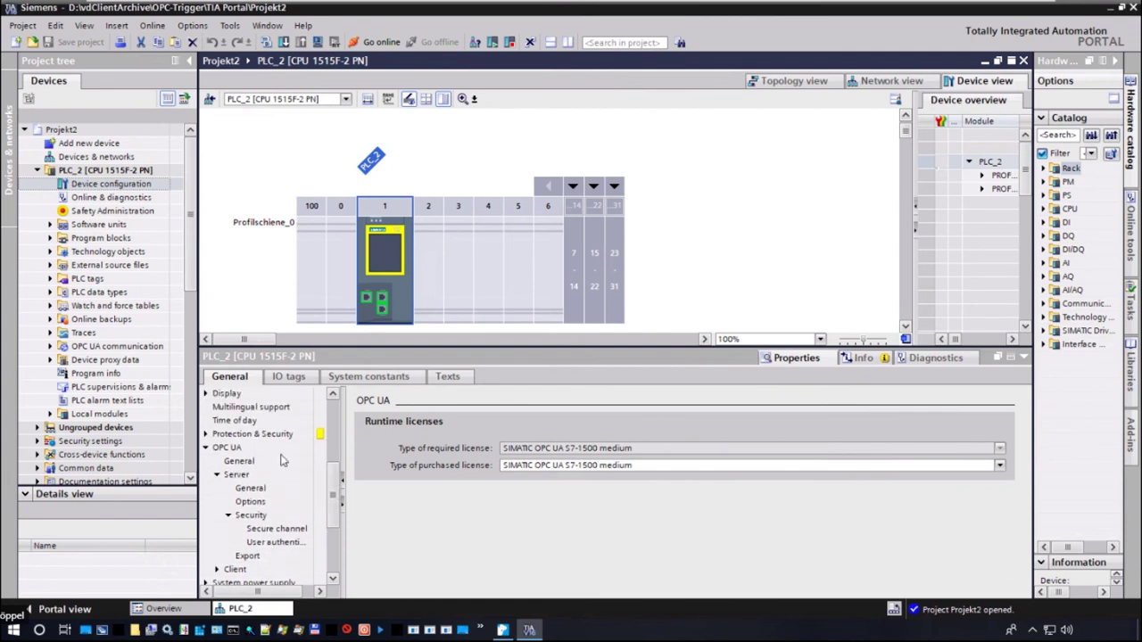
click(225, 447)
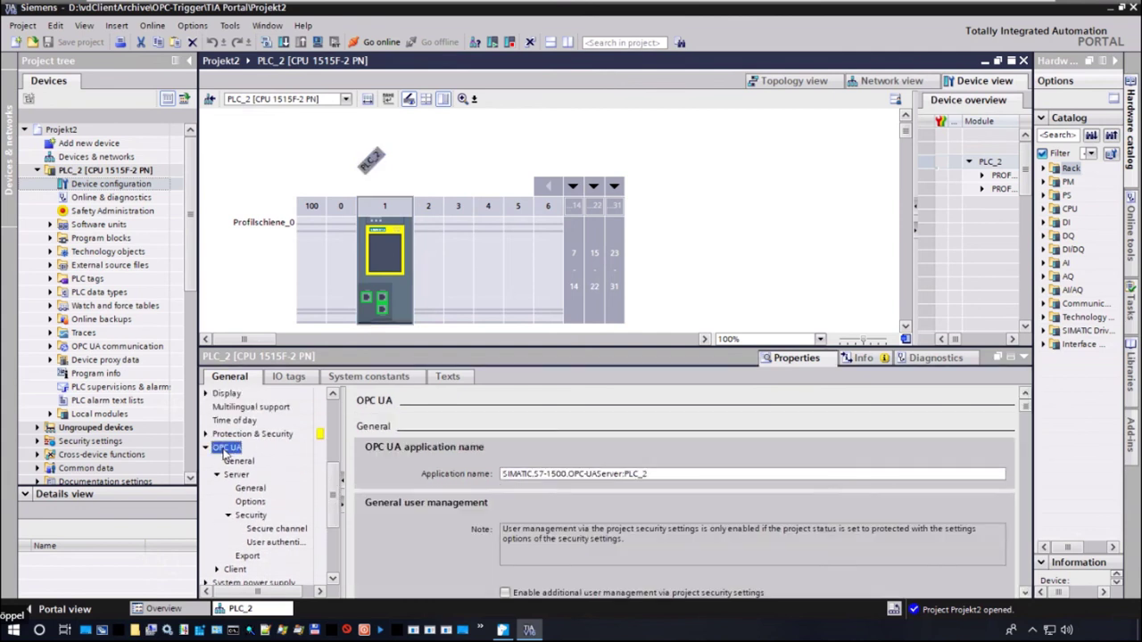
scroll(390, 456, down, 3)
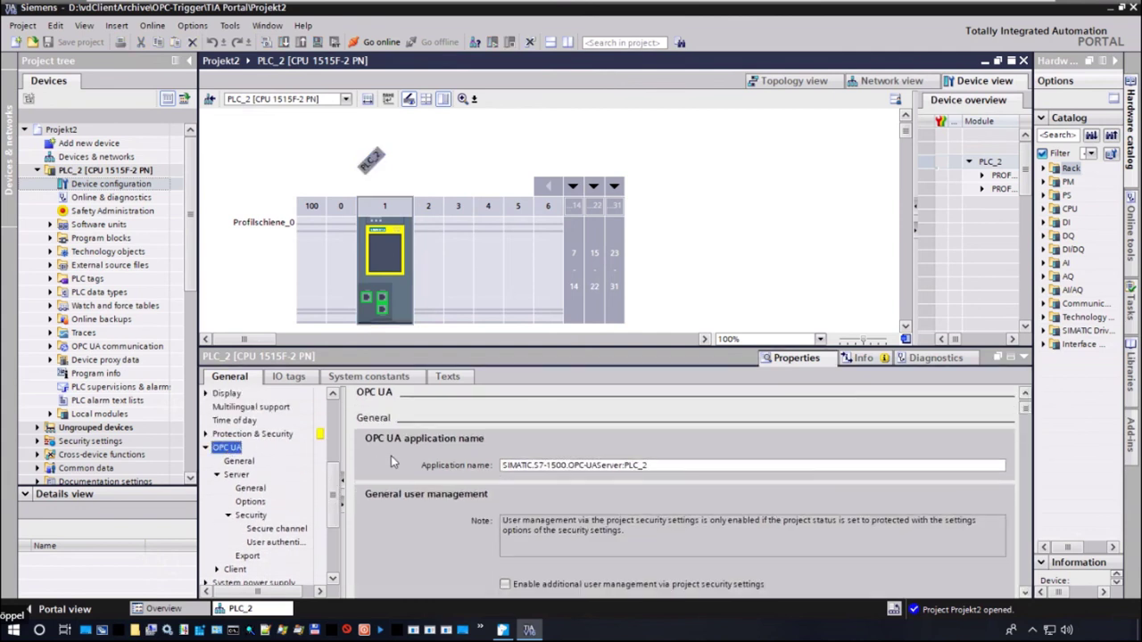
scroll(410, 482, down, 2)
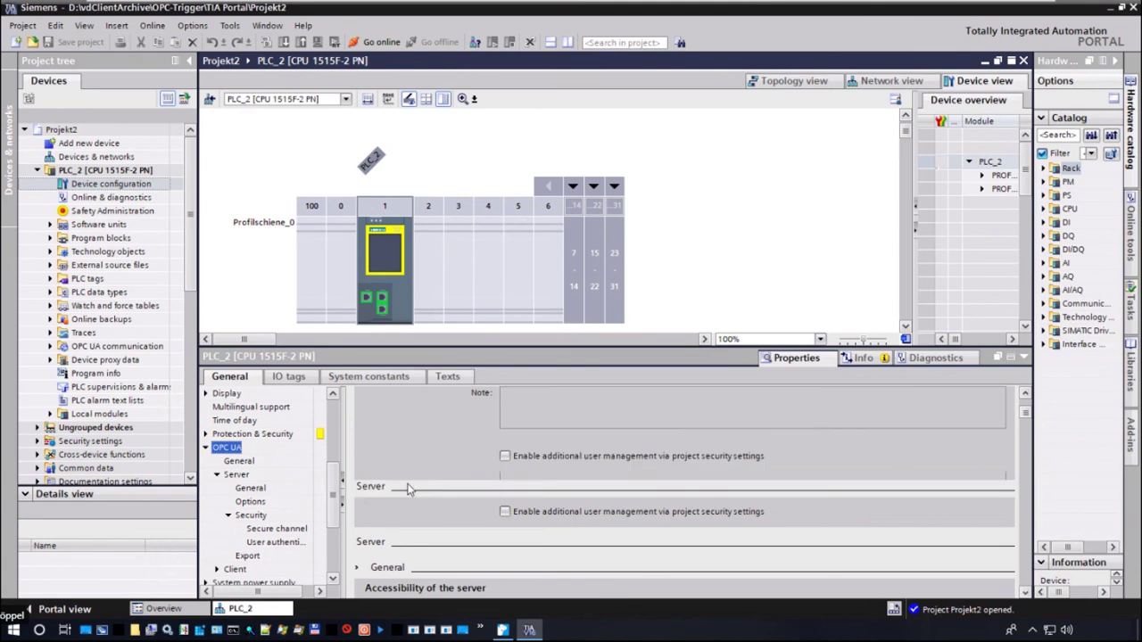
click(505, 541)
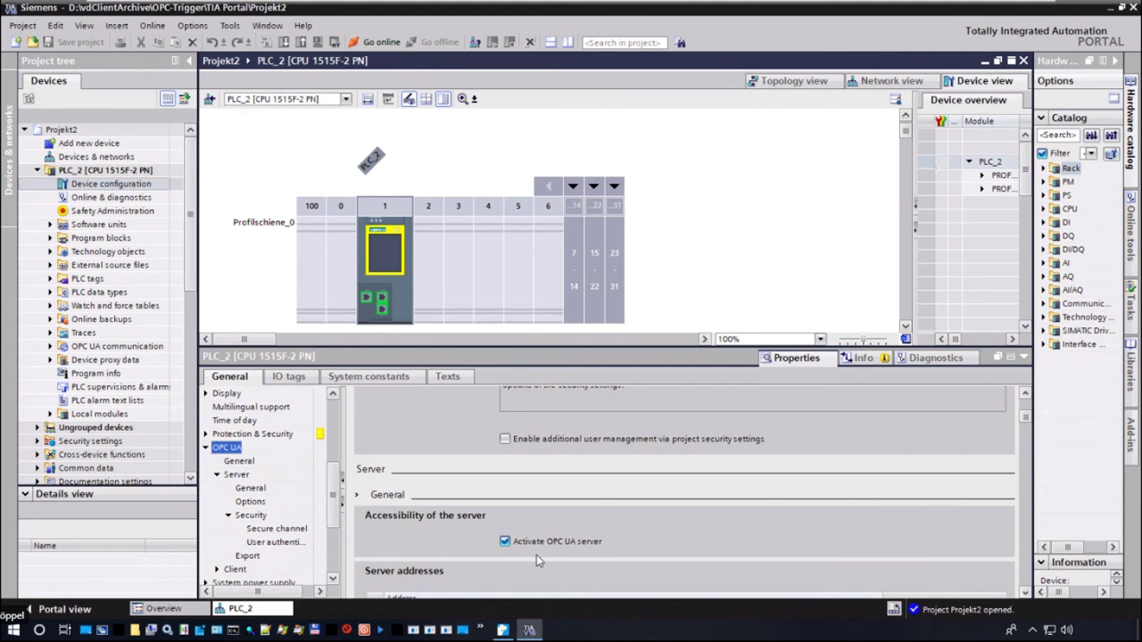
click(505, 542)
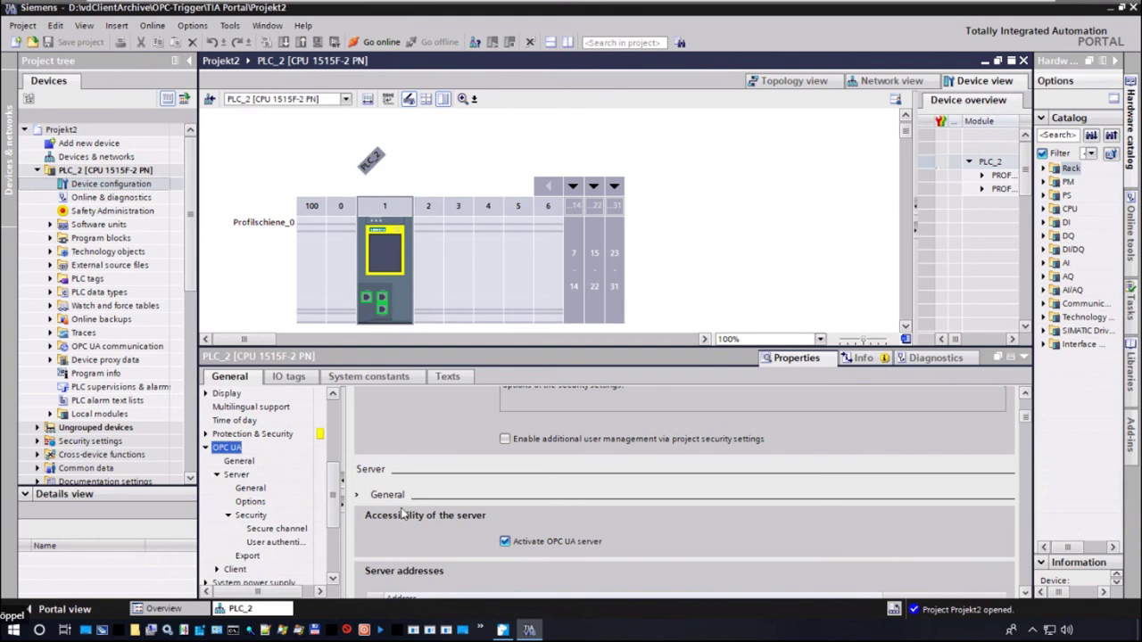
Step: Examine the OPC UA server's secure channel settings and its user name and password authentication
click(297, 532)
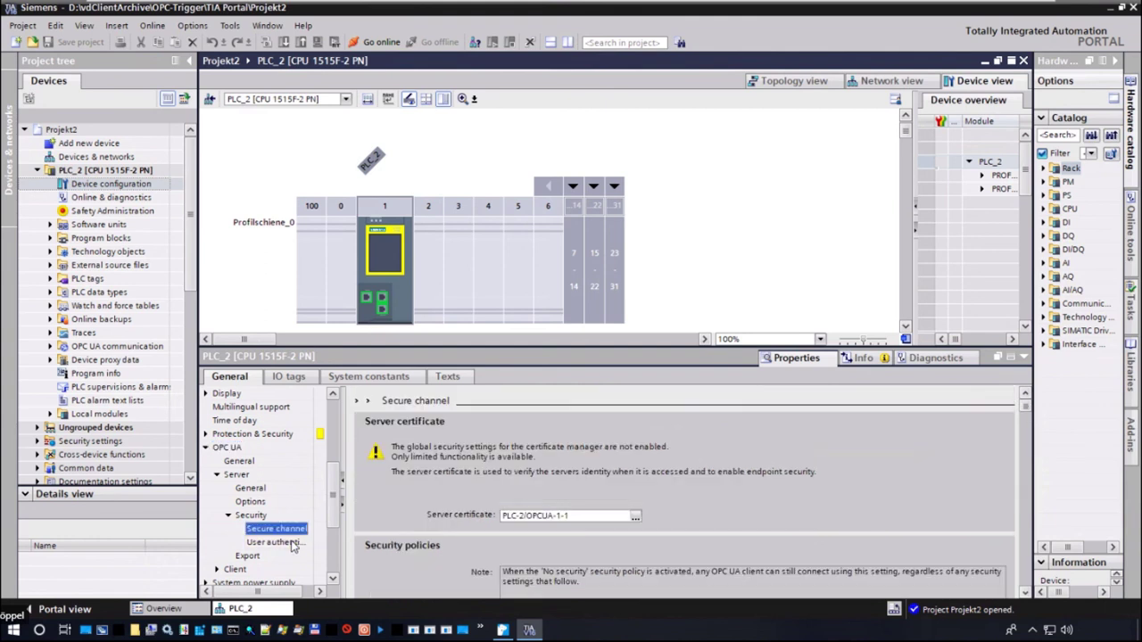
click(293, 544)
scroll(475, 526, down, 1)
scroll(475, 529, down, 3)
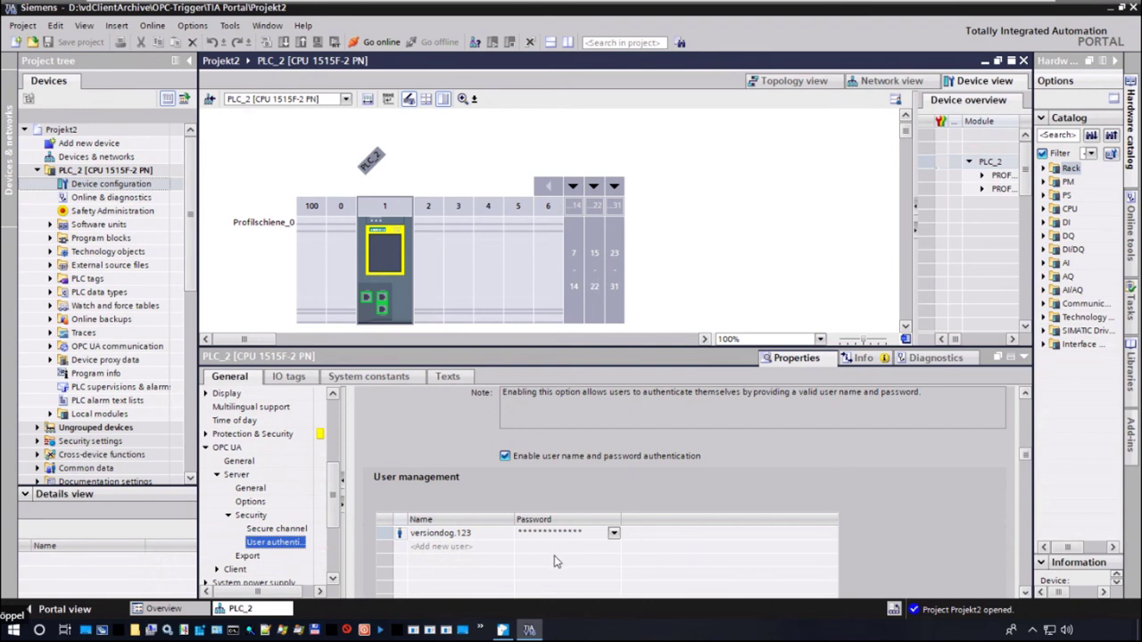
Step: Set the purchased OPC UA runtime license type to SIMATIC OPC UA S7-1500 medium
drag(330, 517, 330, 565)
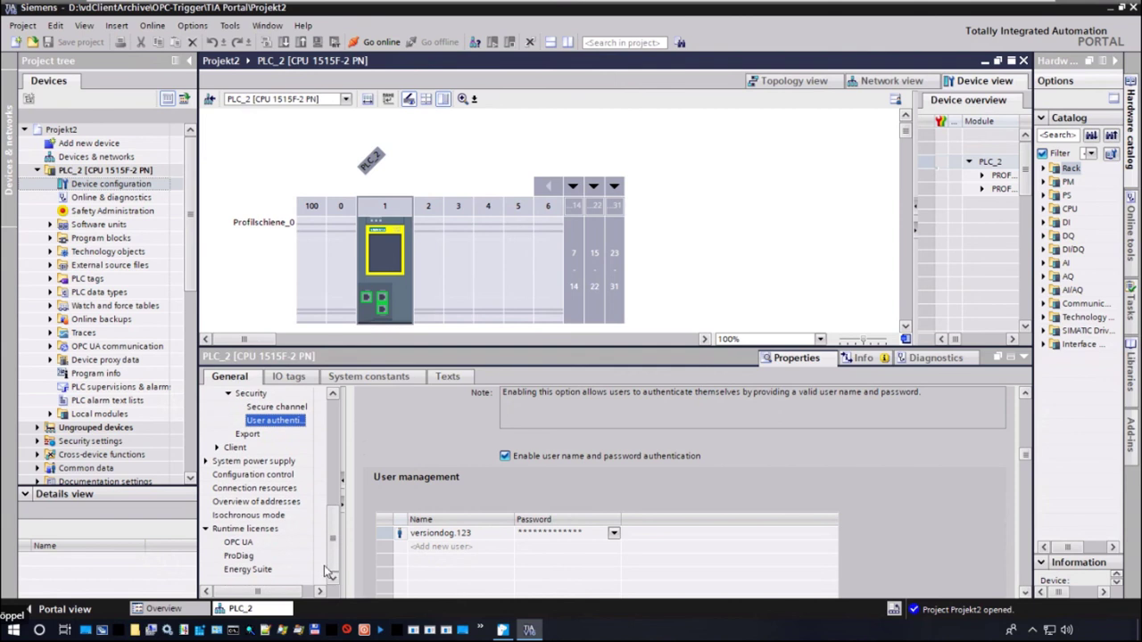
click(245, 543)
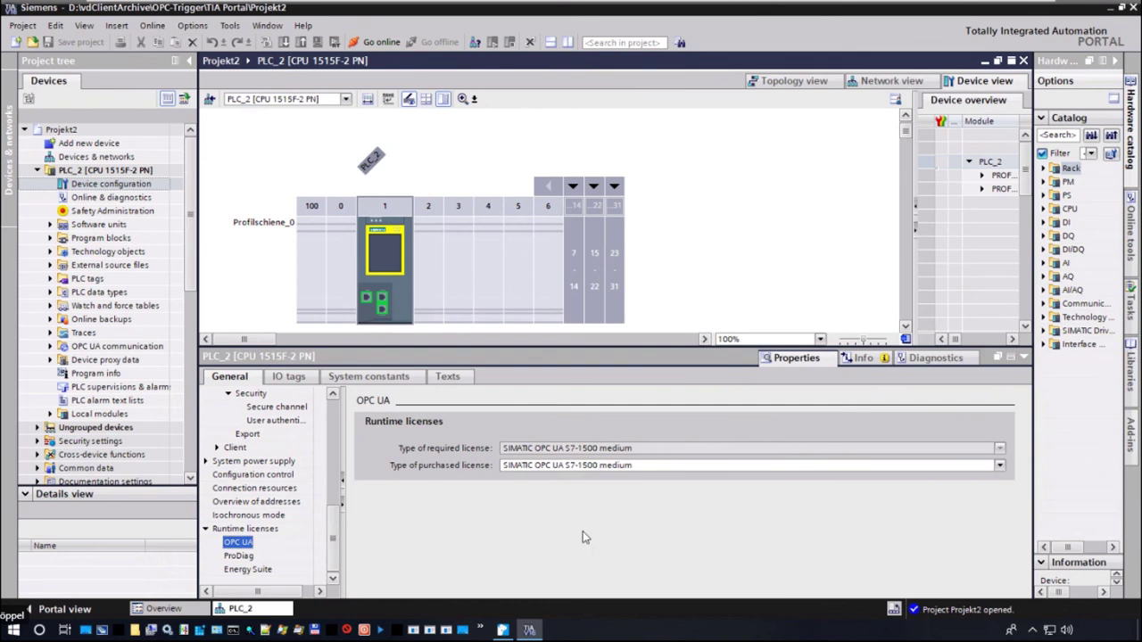
click(1000, 465)
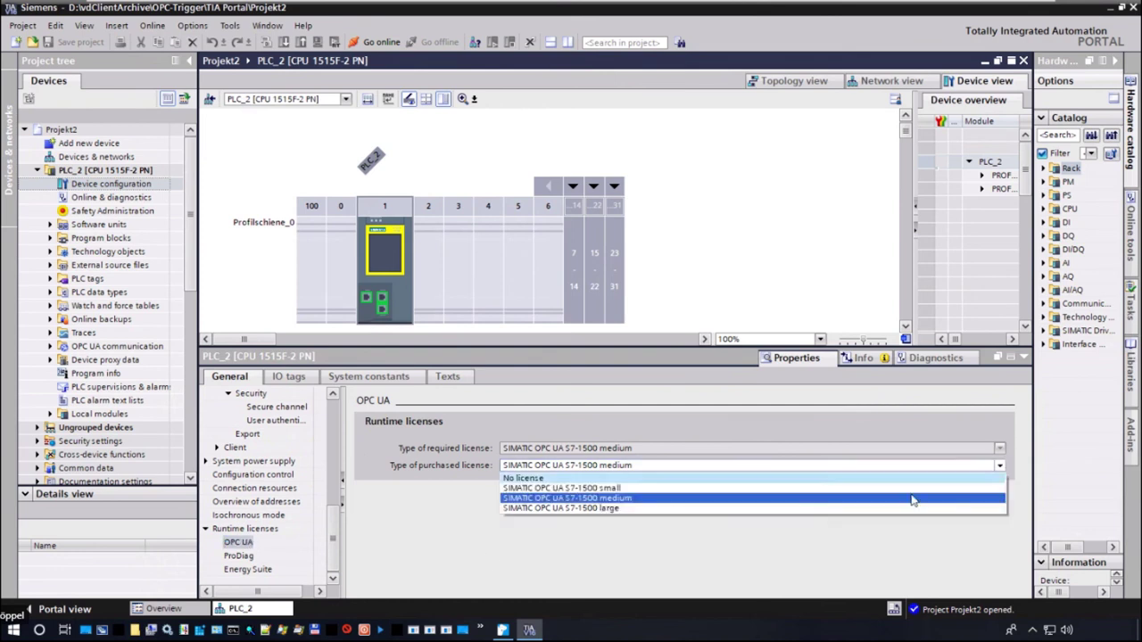
click(649, 504)
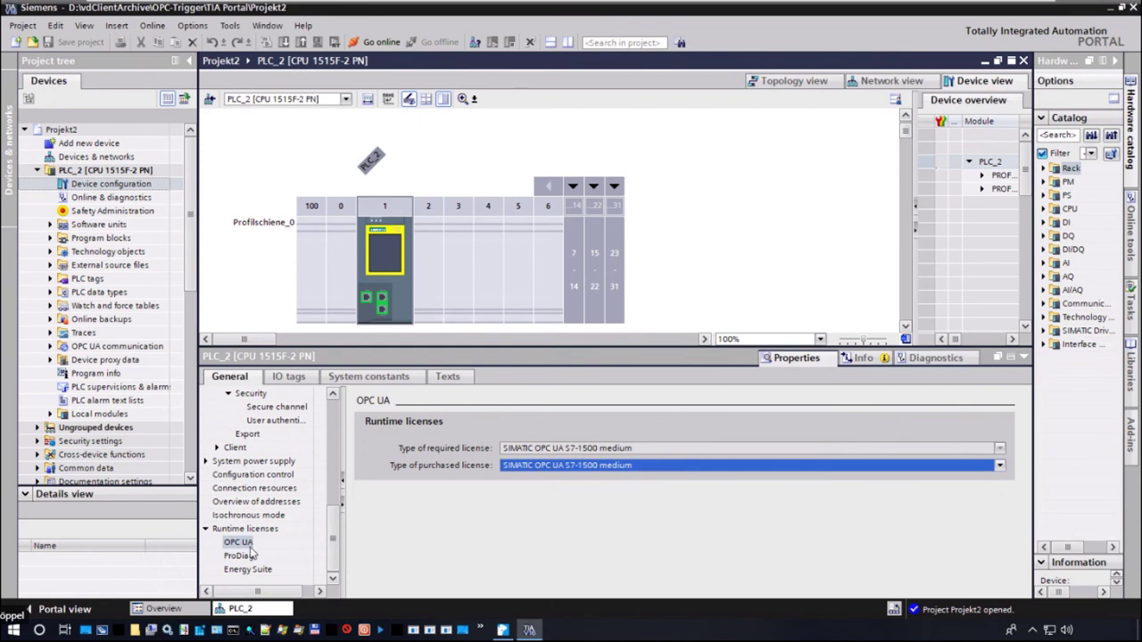
Step: Review the OPC UA user authentication again, along with the server's accessibility and addresses
scroll(336, 542, up, 1)
scroll(336, 542, up, 1)
click(285, 516)
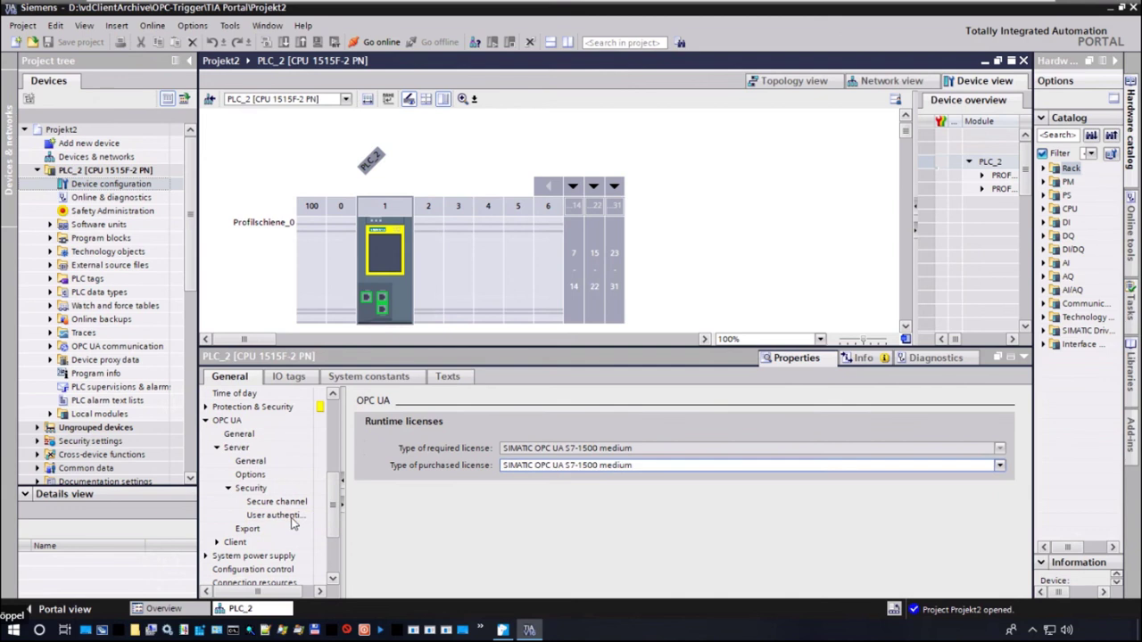
scroll(482, 544, down, 4)
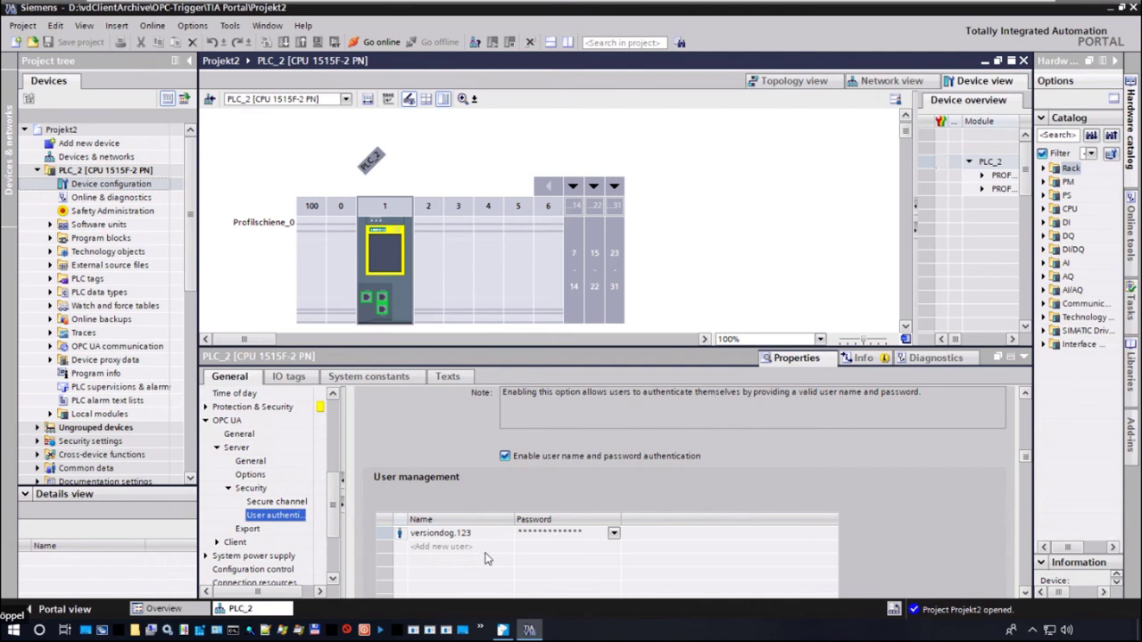
click(236, 448)
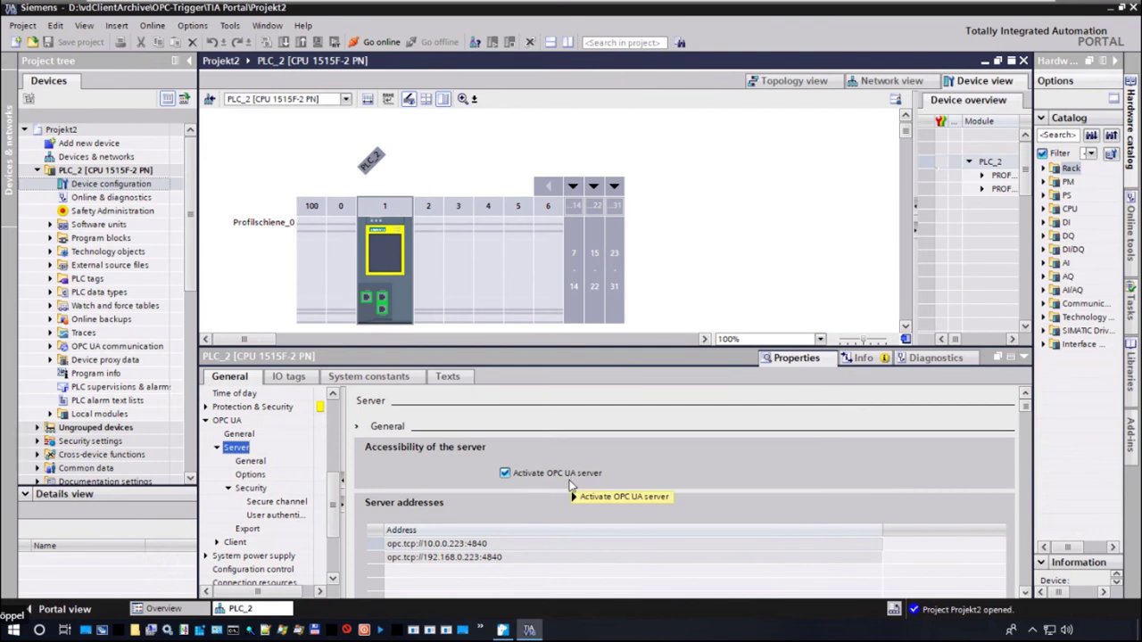
mouse_move(566, 482)
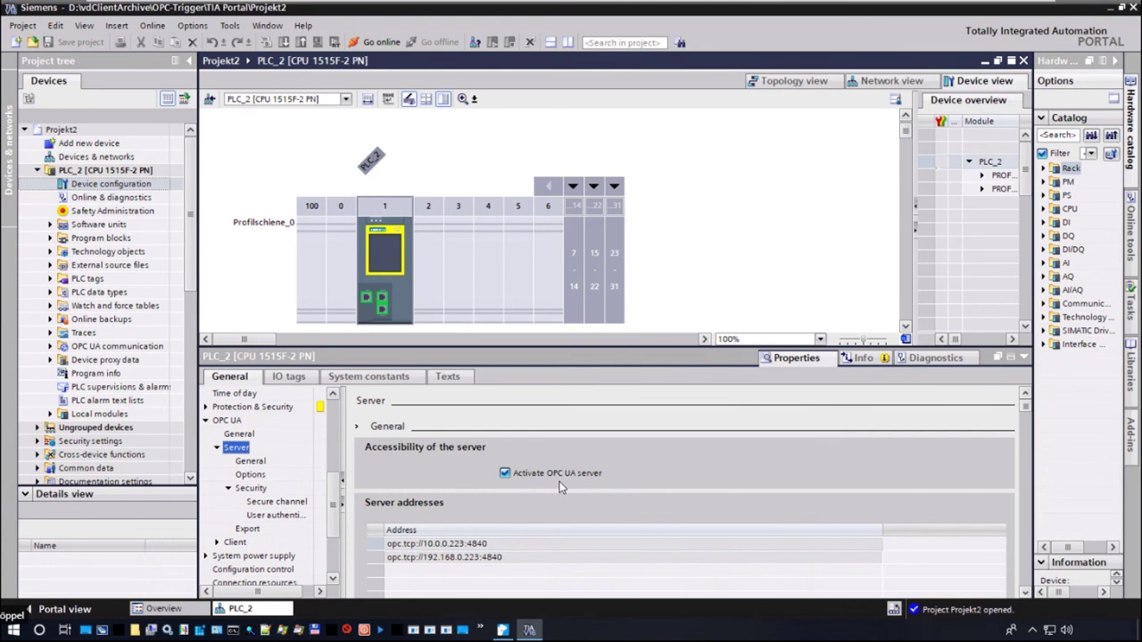
Step: Open the OPC-vdog [DB100] data block from the program blocks of PLC_2
click(62, 230)
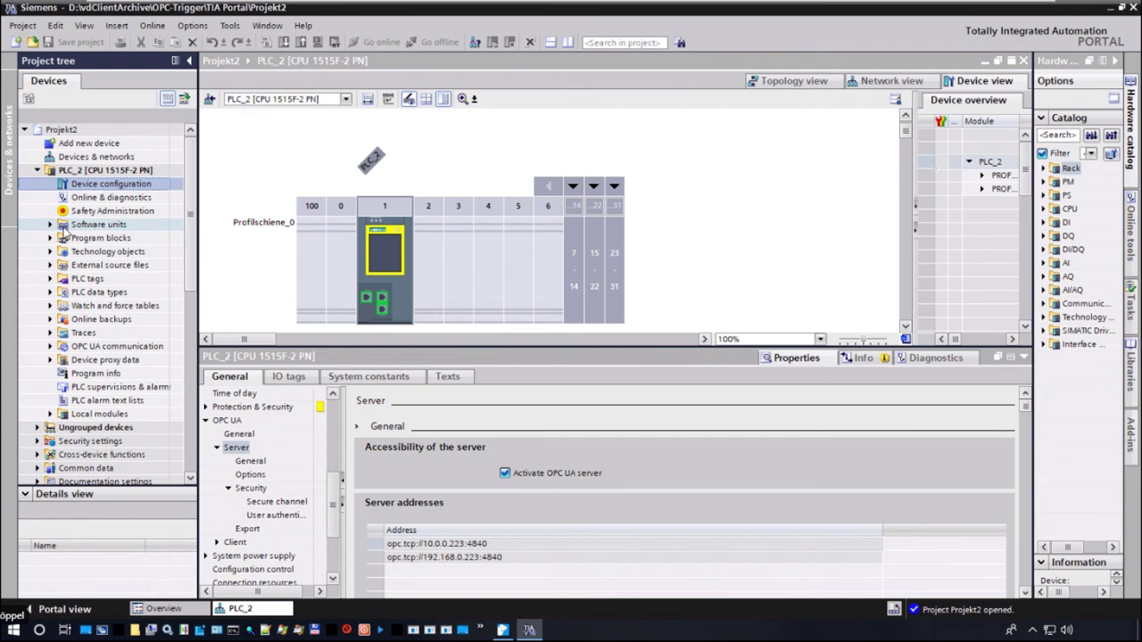
click(50, 225)
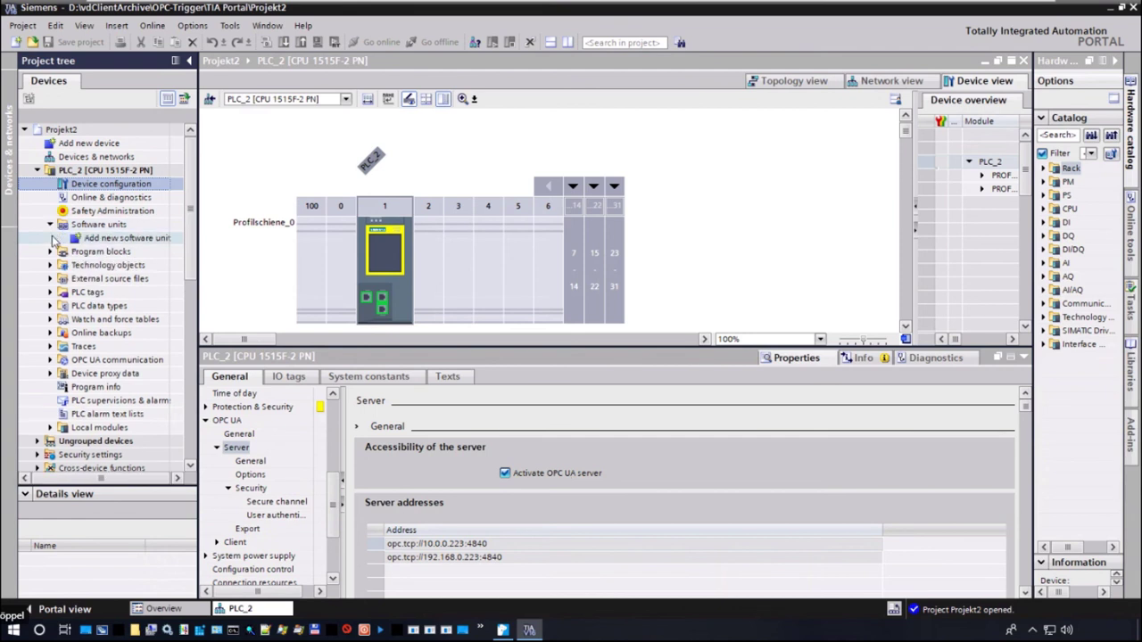
click(51, 252)
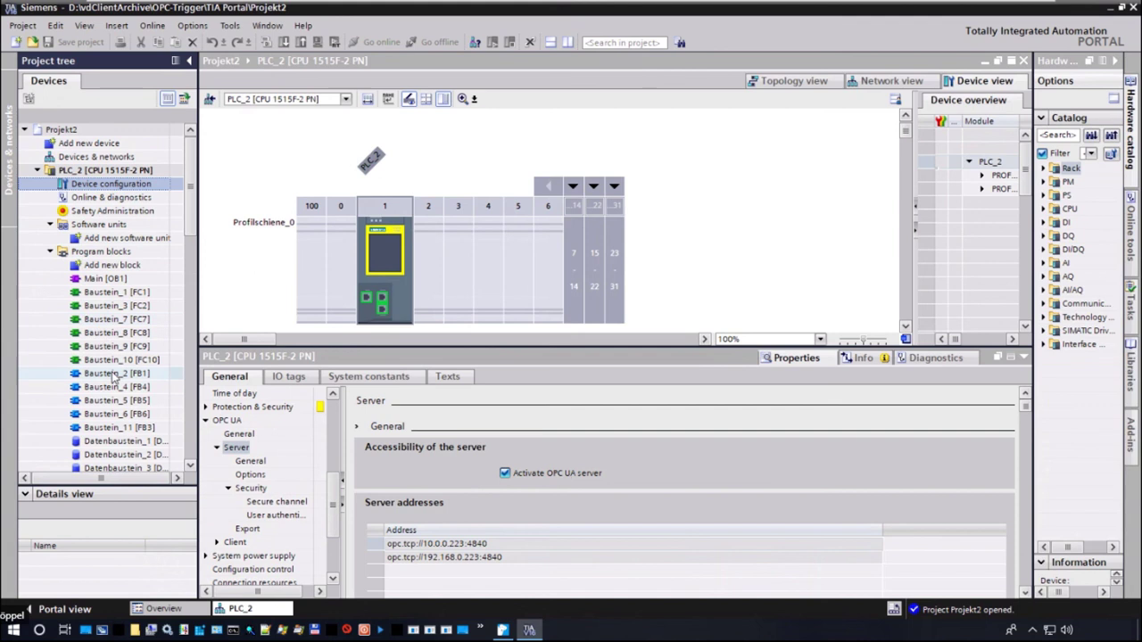
scroll(80, 295, down, 5)
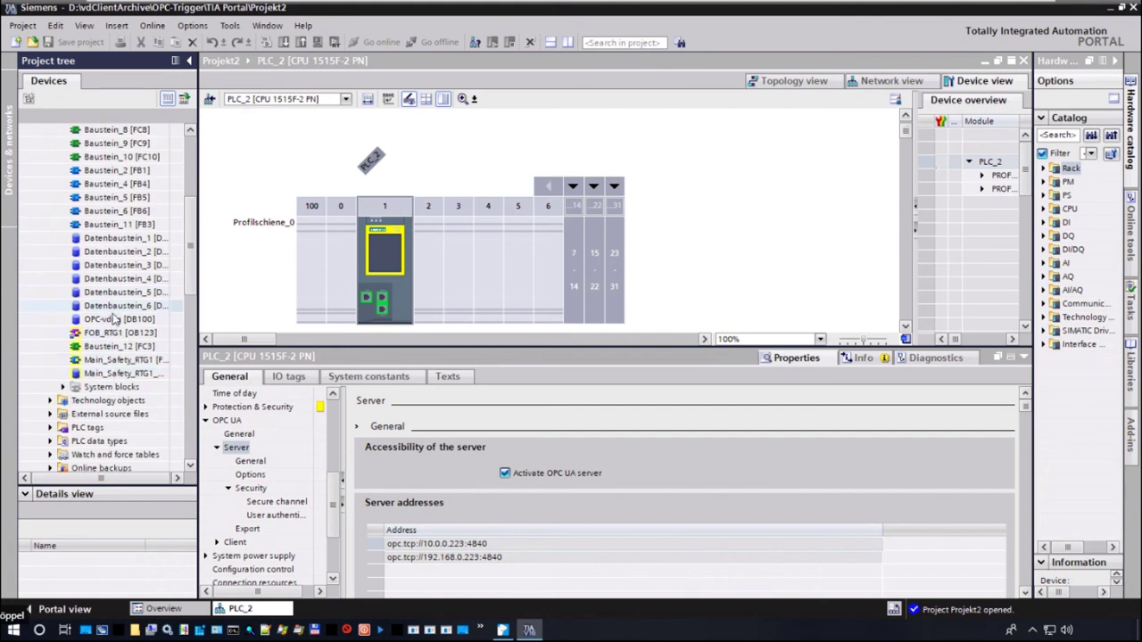
click(115, 319)
double_click(75, 319)
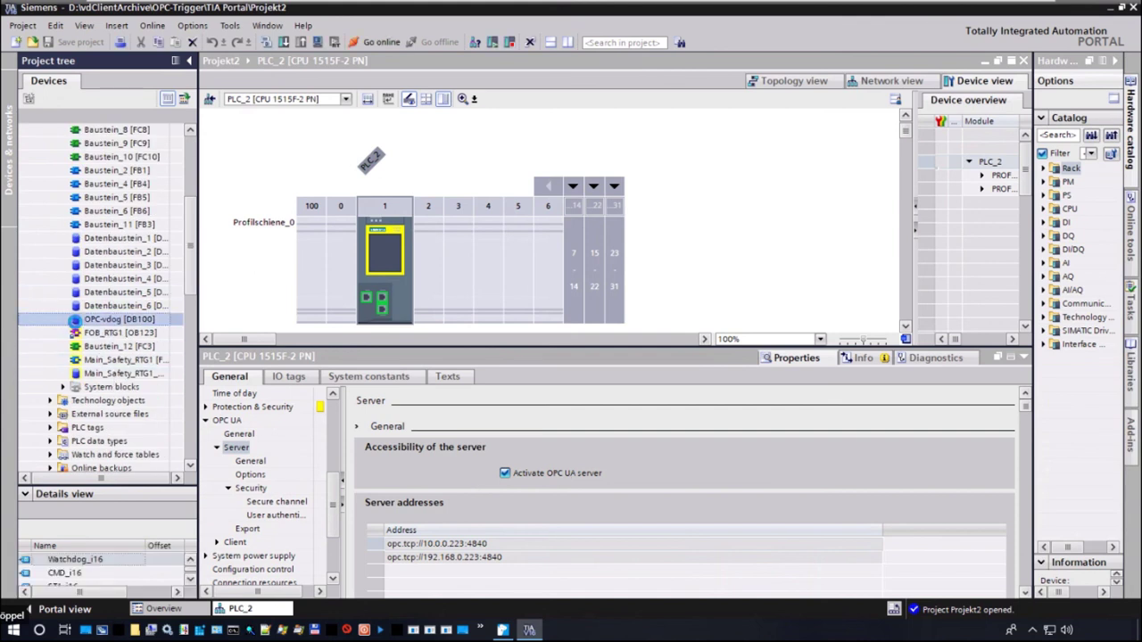
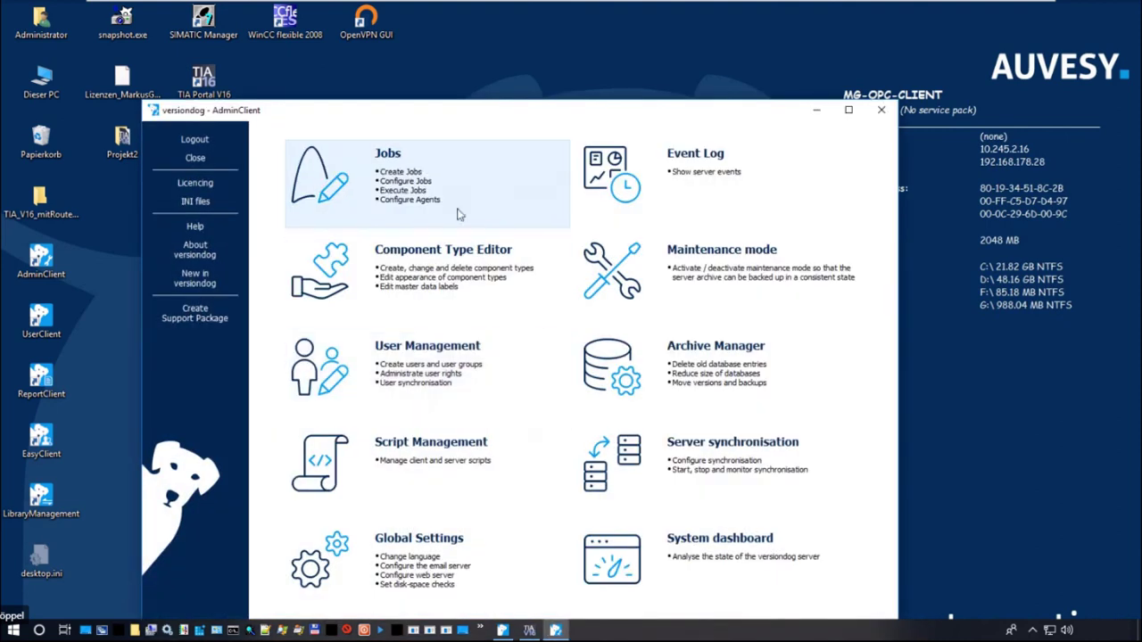
Step: Open the Jobs module in the AdminClient and create a new job for the ASCII component under OPC-Trigger
click(453, 200)
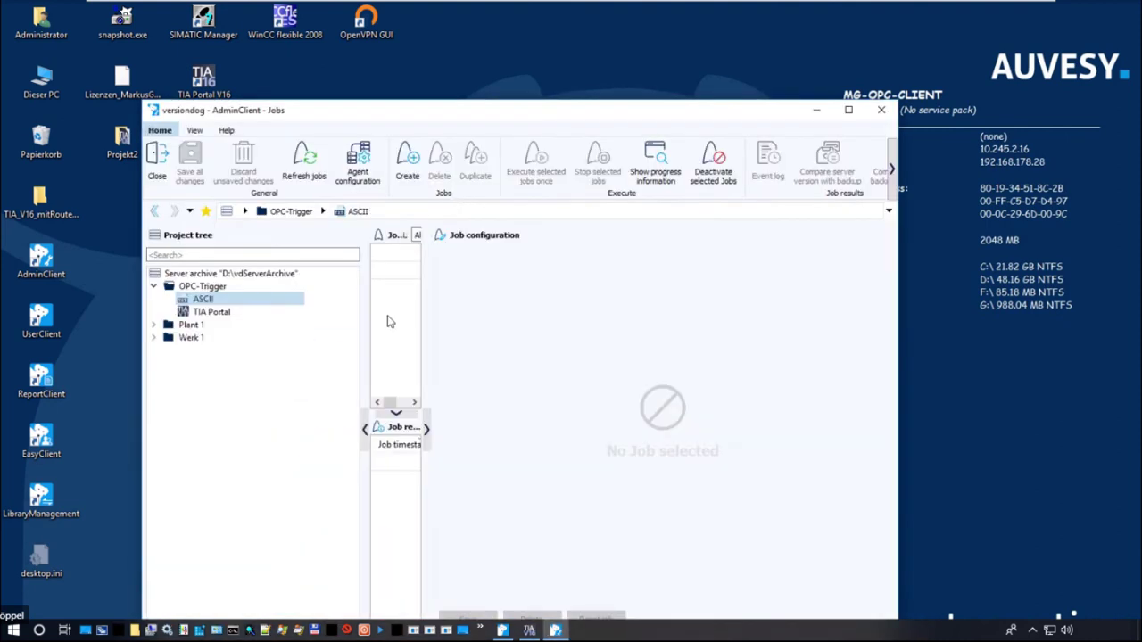
click(848, 111)
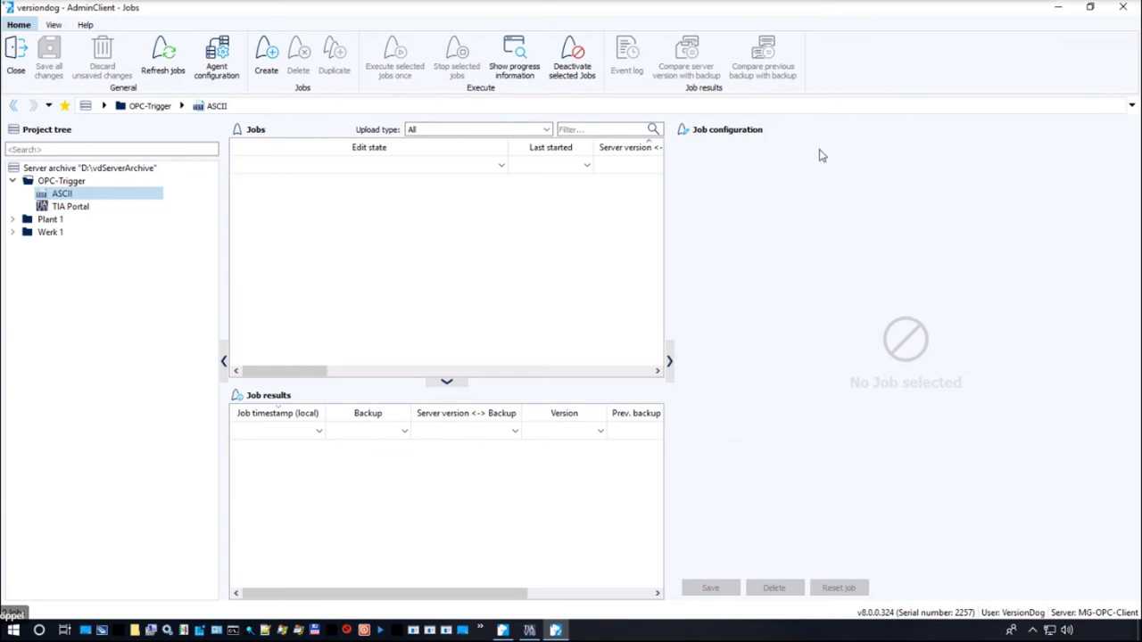
click(58, 196)
click(266, 62)
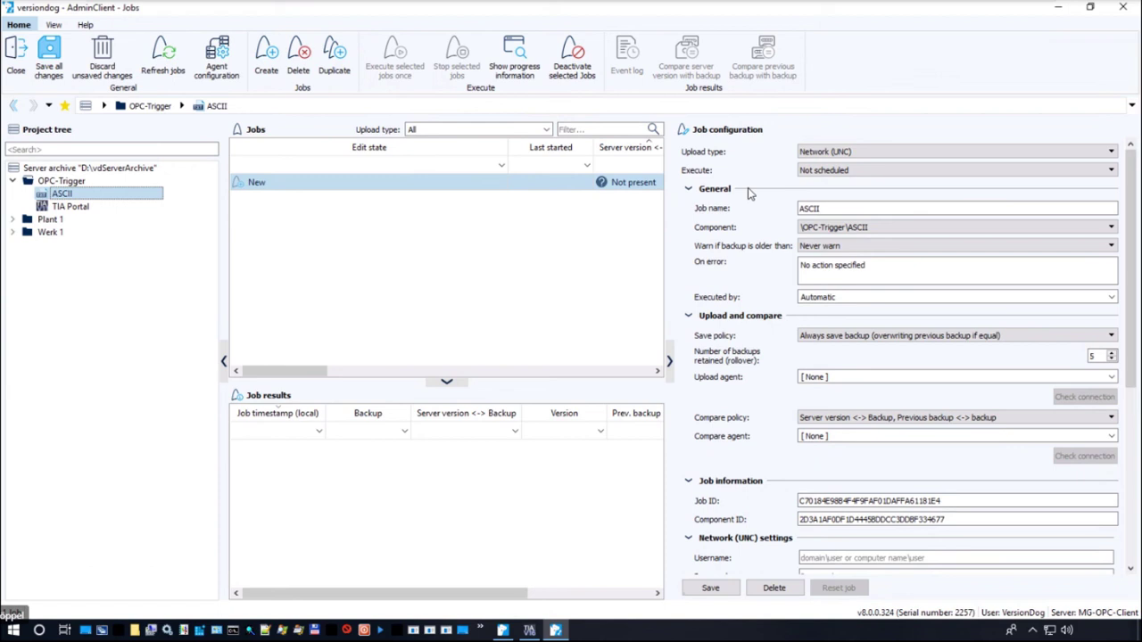
Step: Set the new job's upload type to Local directory and its execution to Triggered by URL
click(824, 154)
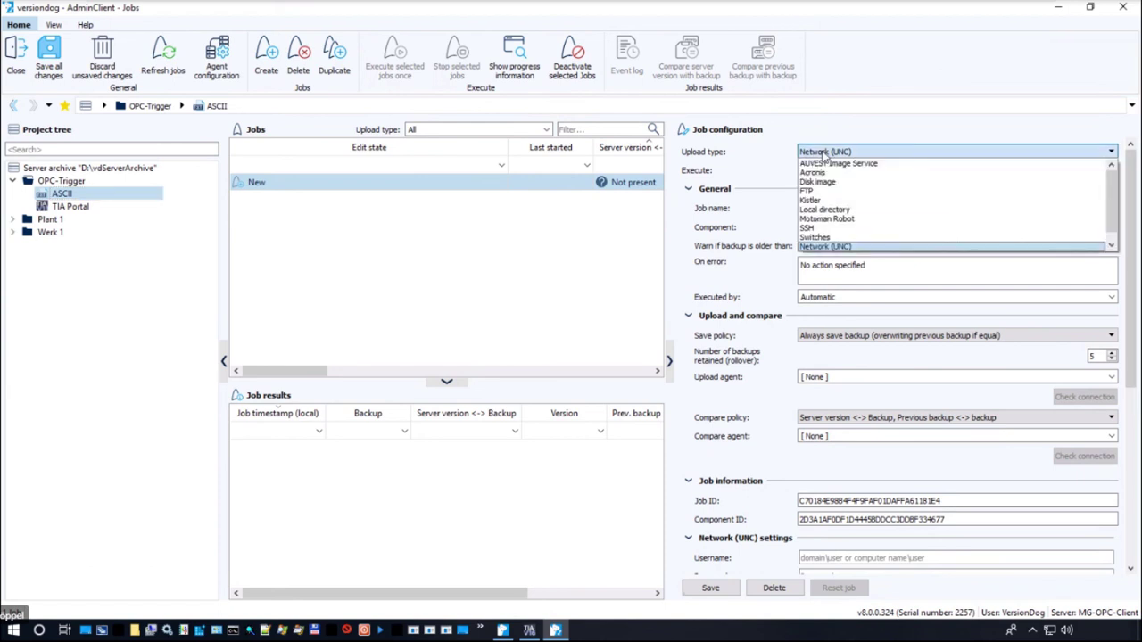
click(830, 211)
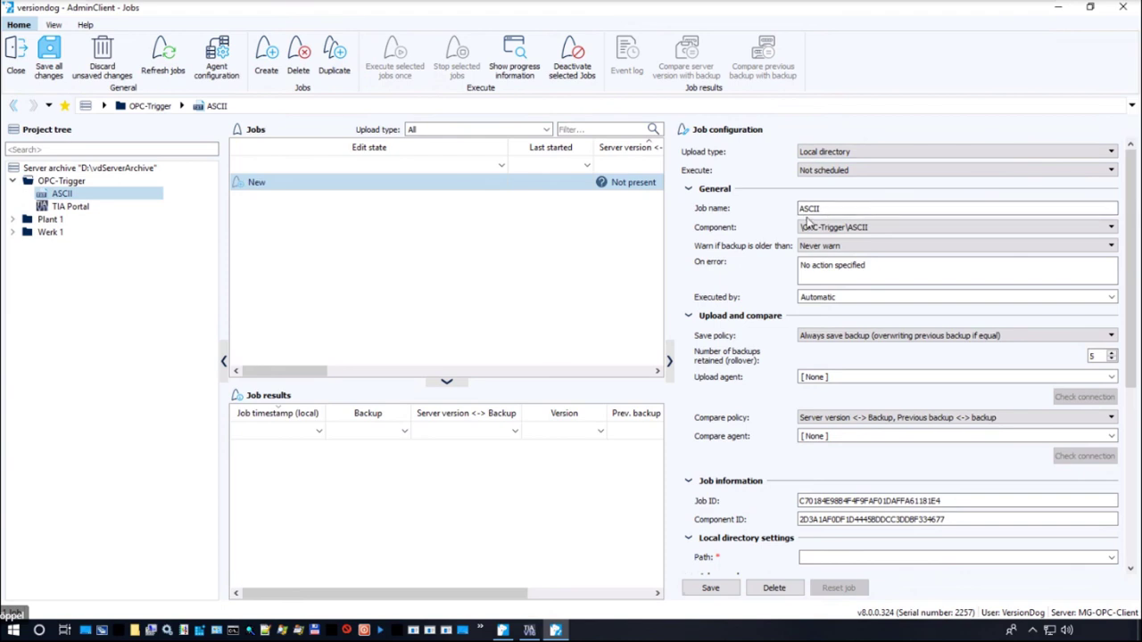
click(826, 174)
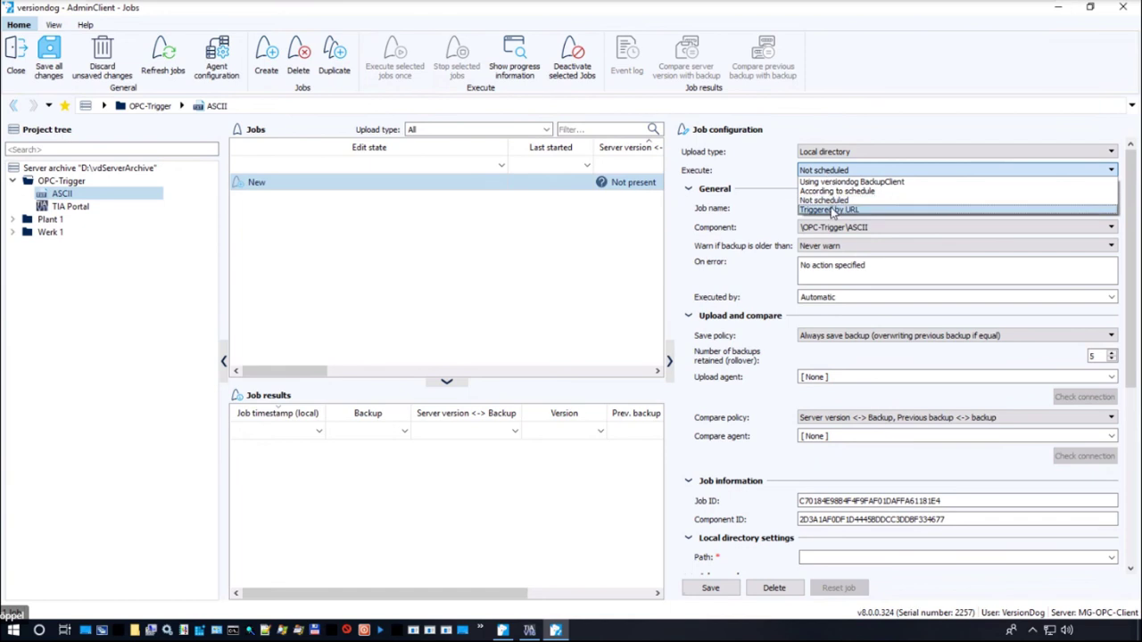
click(831, 210)
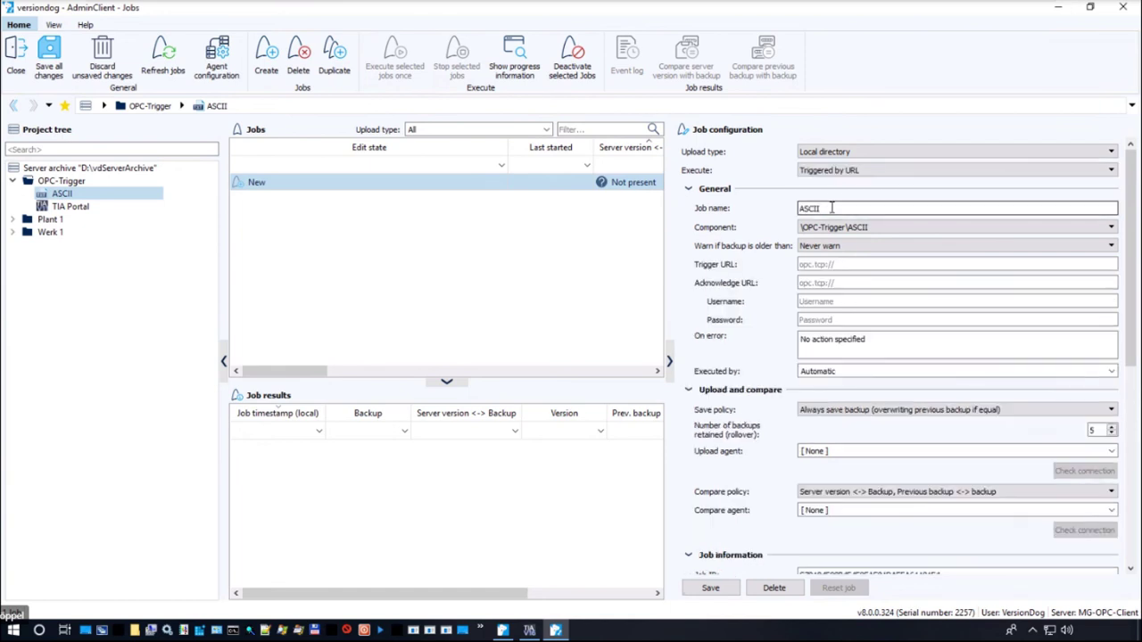
Step: Switch to OPC Watch and look up the full node path of CMD_i16 in the OPC-vdog data block
click(829, 264)
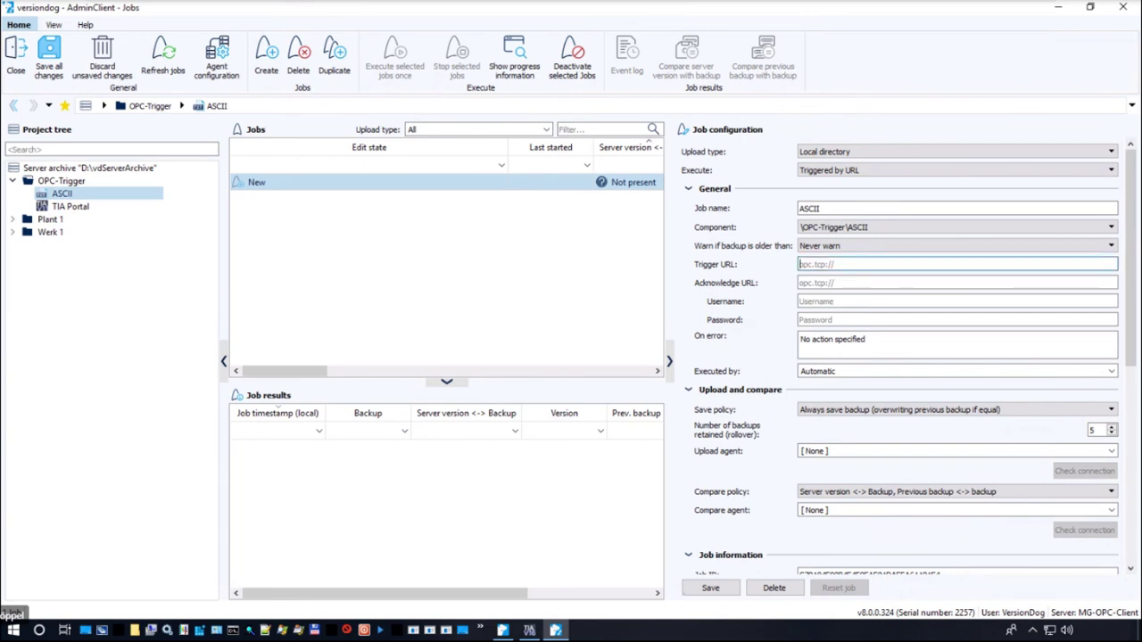
key(alt+Tab)
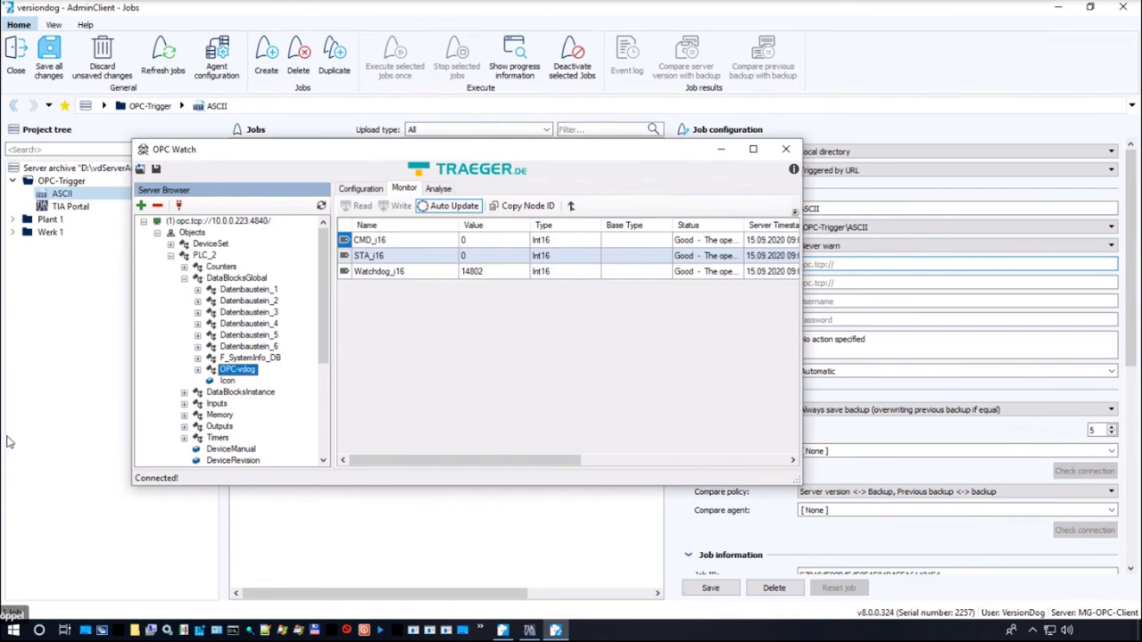
click(197, 370)
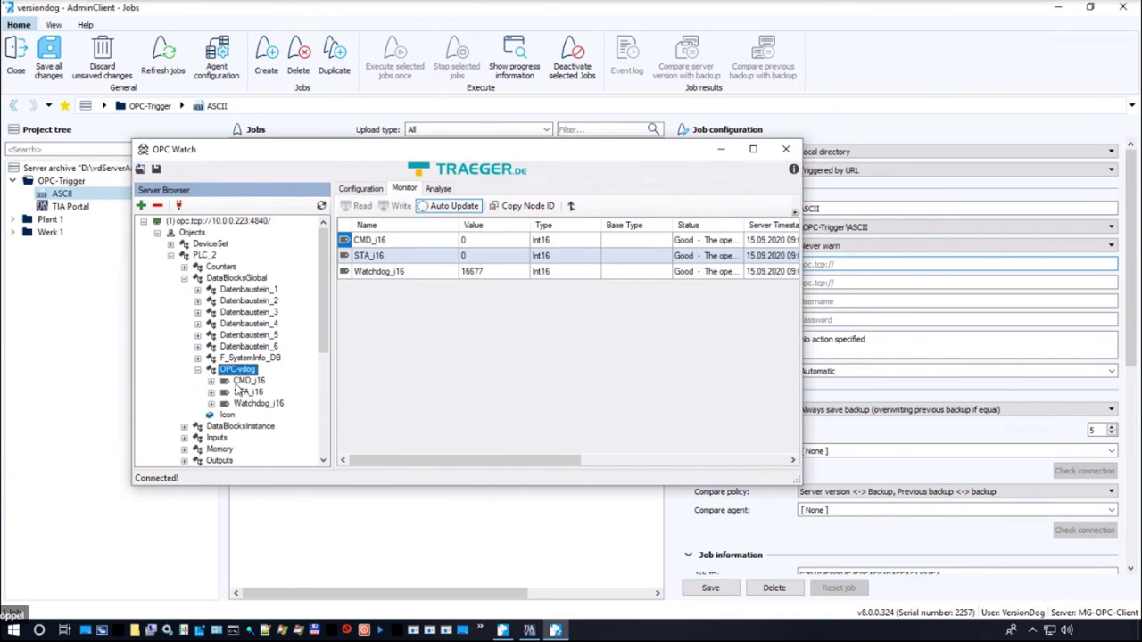
click(242, 382)
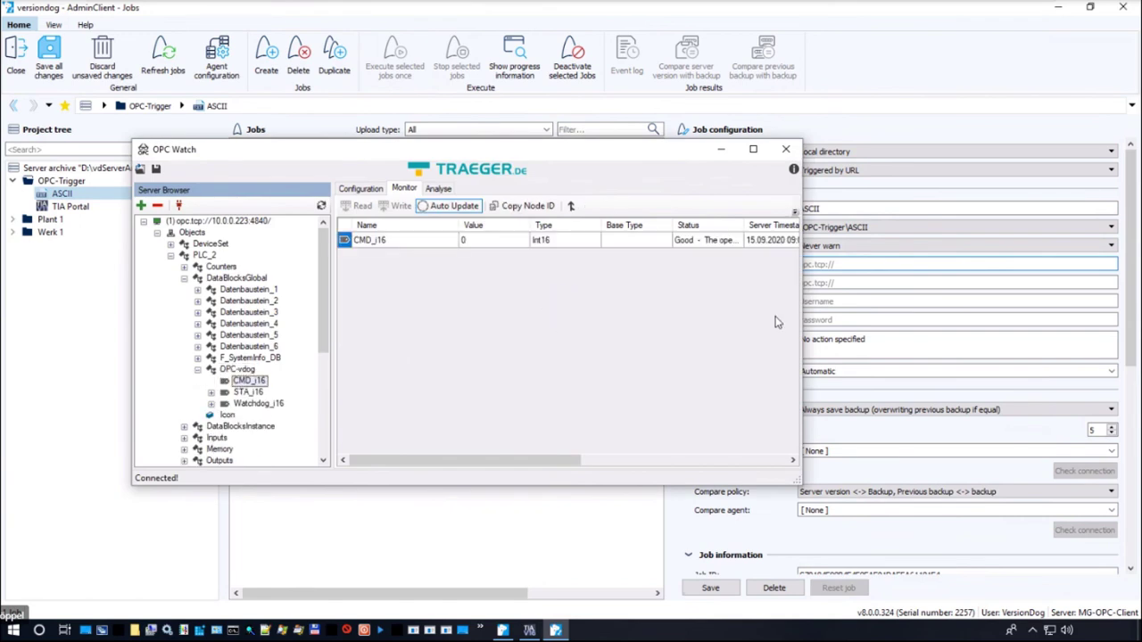
drag(801, 321, 1019, 319)
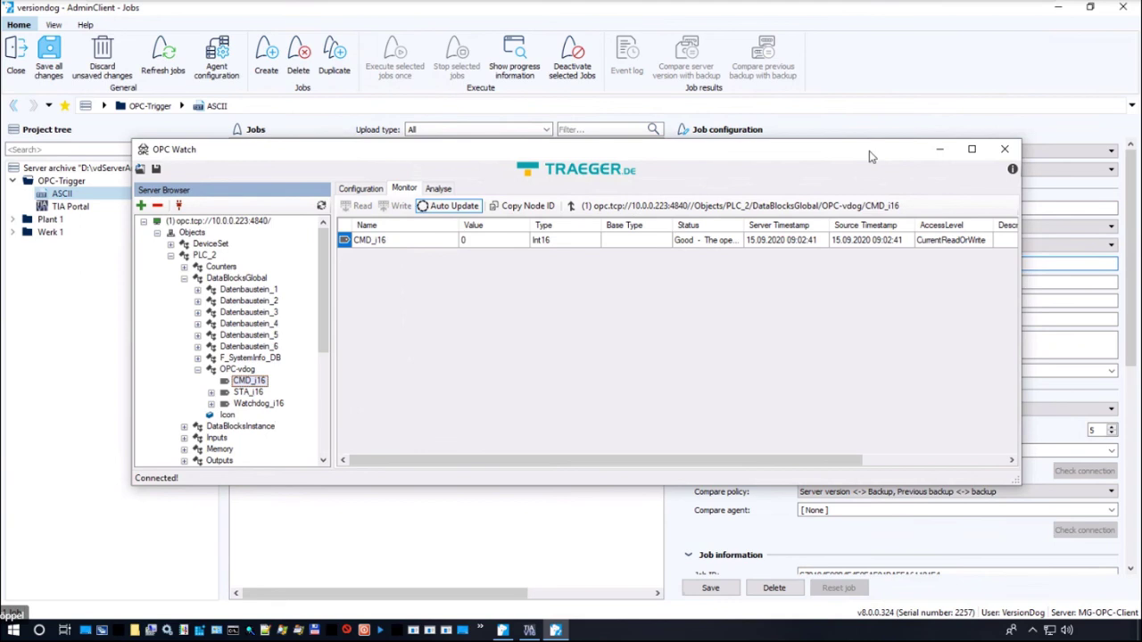
click(941, 150)
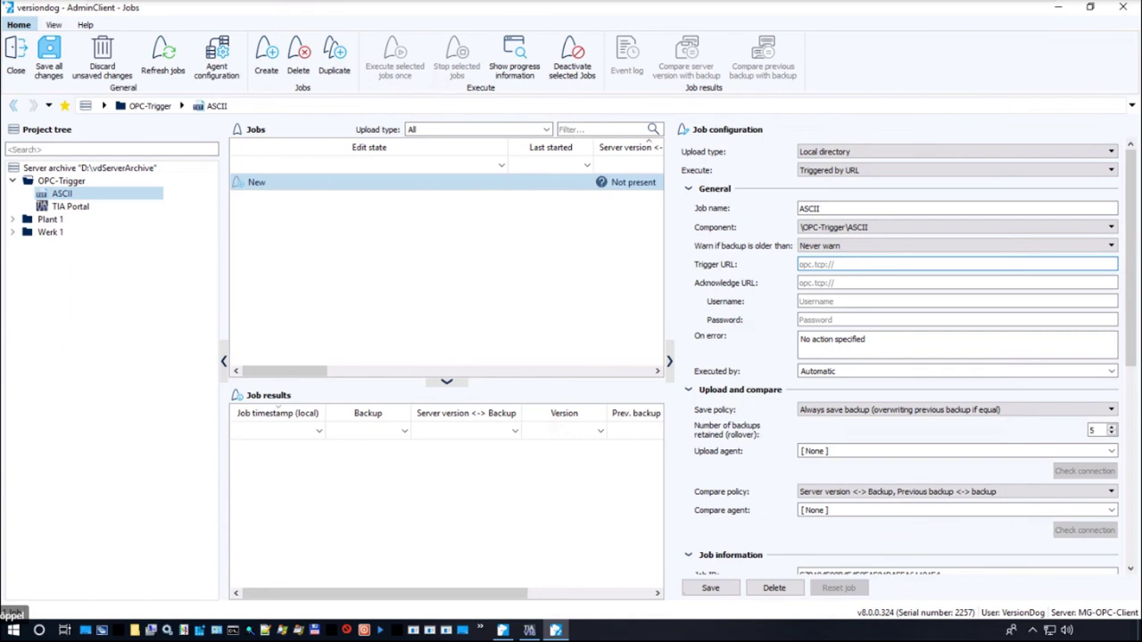
Step: Set the trigger URL to opc.tcp://10.0.0.223:4840//Objects/PLC_2/DataBlocksGlobal/OPC-vdog/CMD_i16 and the acknowledge URL to the same path ending in STA_i16
click(819, 266)
text(opc.tcp://10.0.0.223:4840//Objects/PLC_2/DataBlocksGlobal/OPC-vdog/CMD_i16)
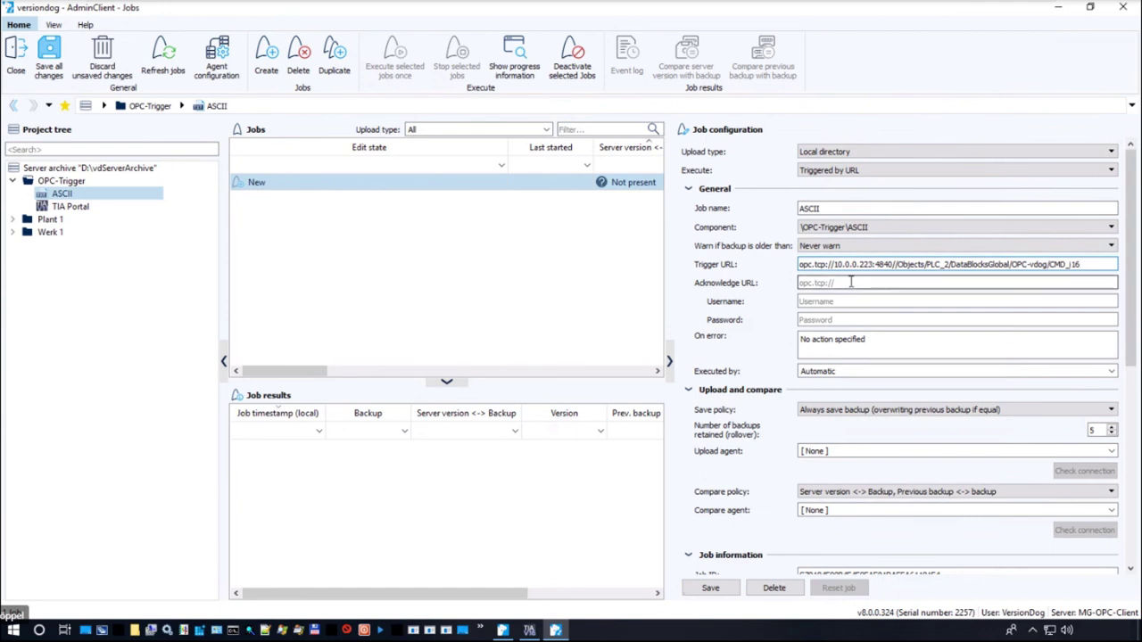
text(opc.tcp://10.0.0.223:4840//Objects/PLC_2/DataBlocksGlobal/OPC-vdog/STA_i16)
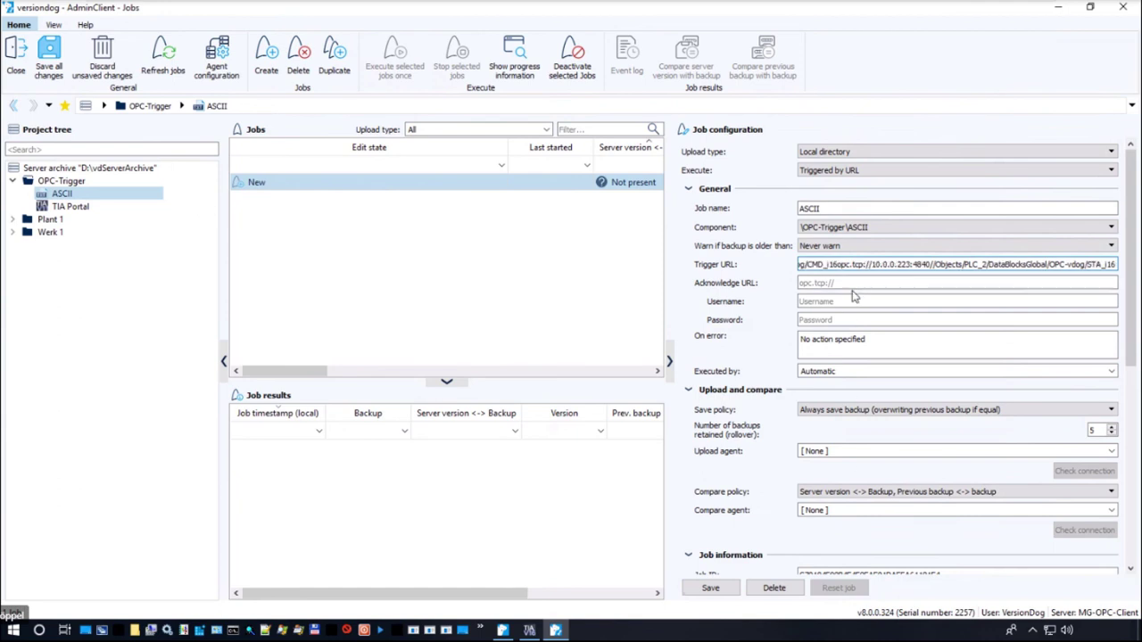
key(Home)
click(860, 284)
key(ctrl+v)
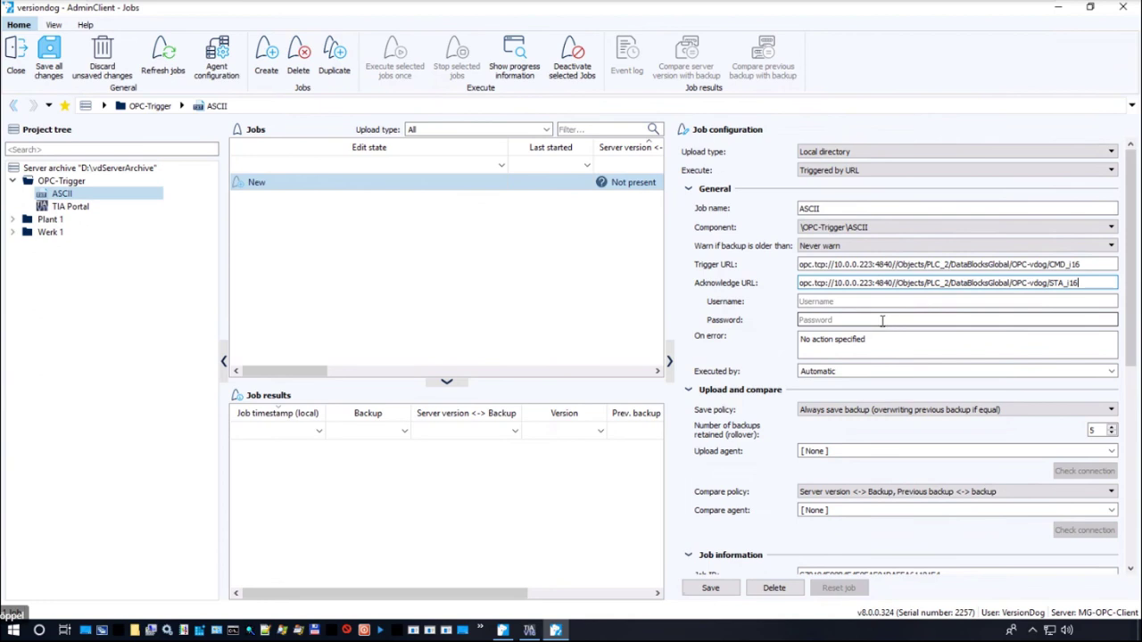
click(850, 302)
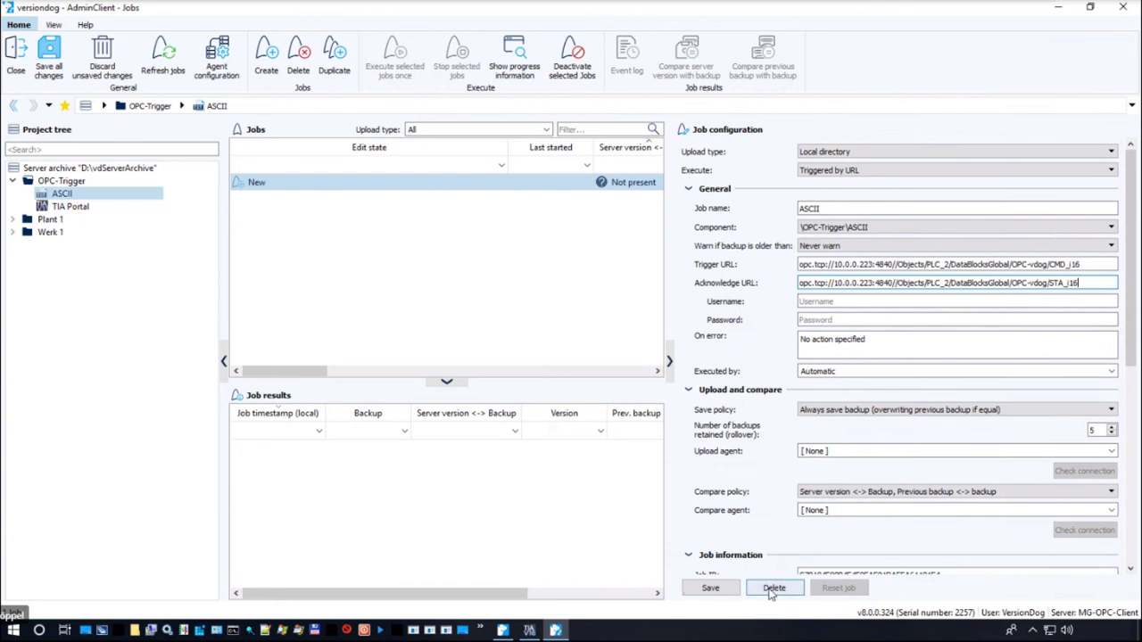
Step: Set the local directory path to D:\Local directory and save the ASCII job
scroll(841, 506, down, 2)
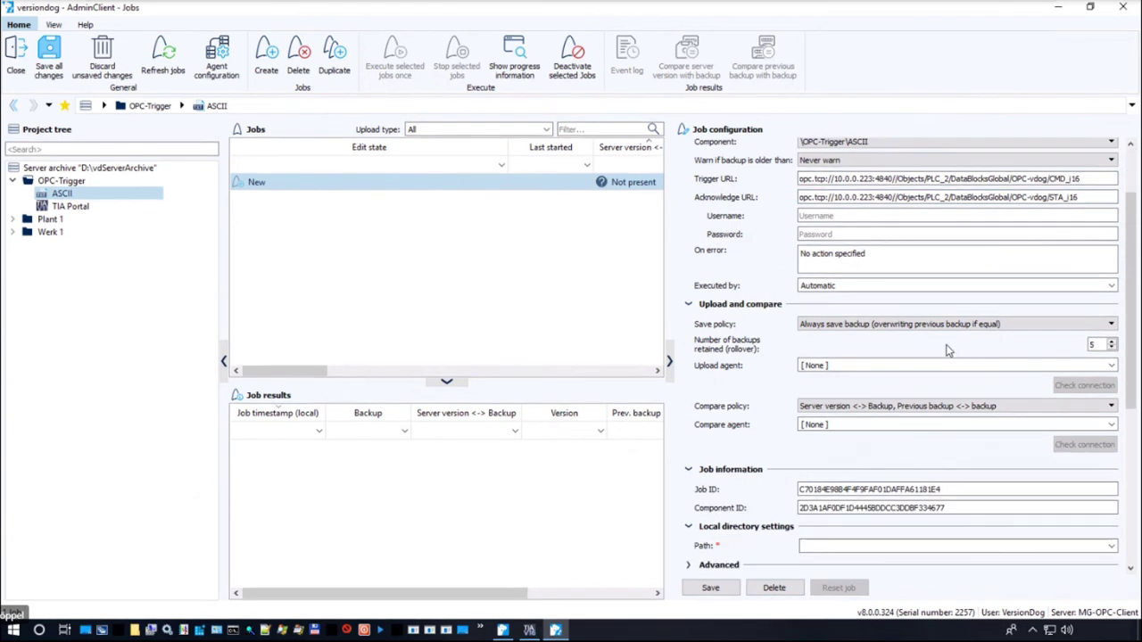
click(807, 544)
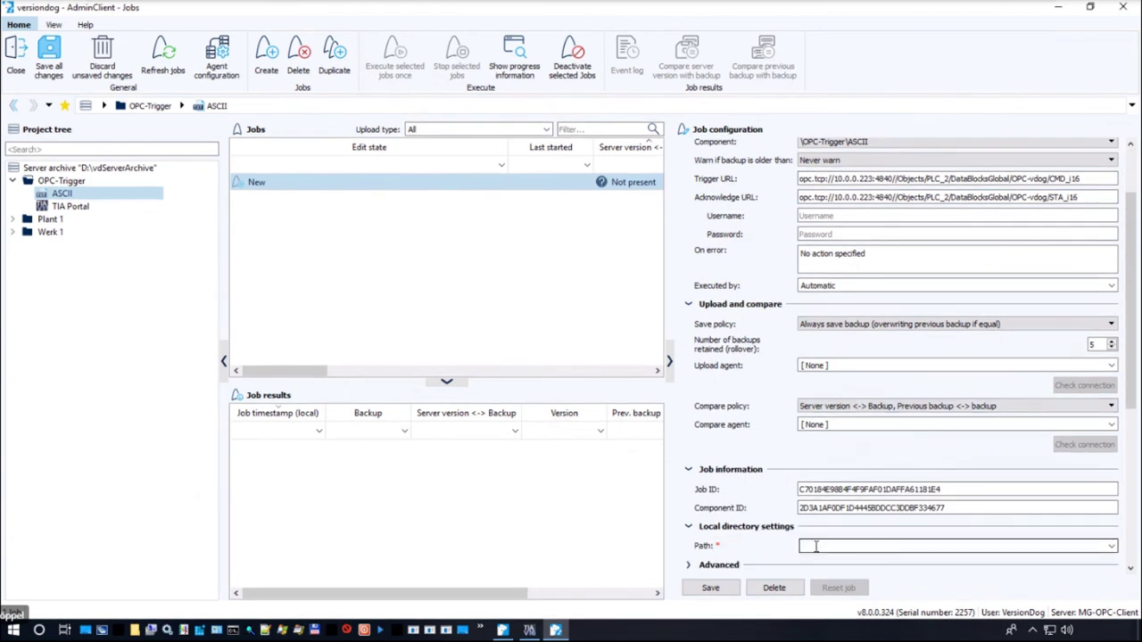
click(1111, 547)
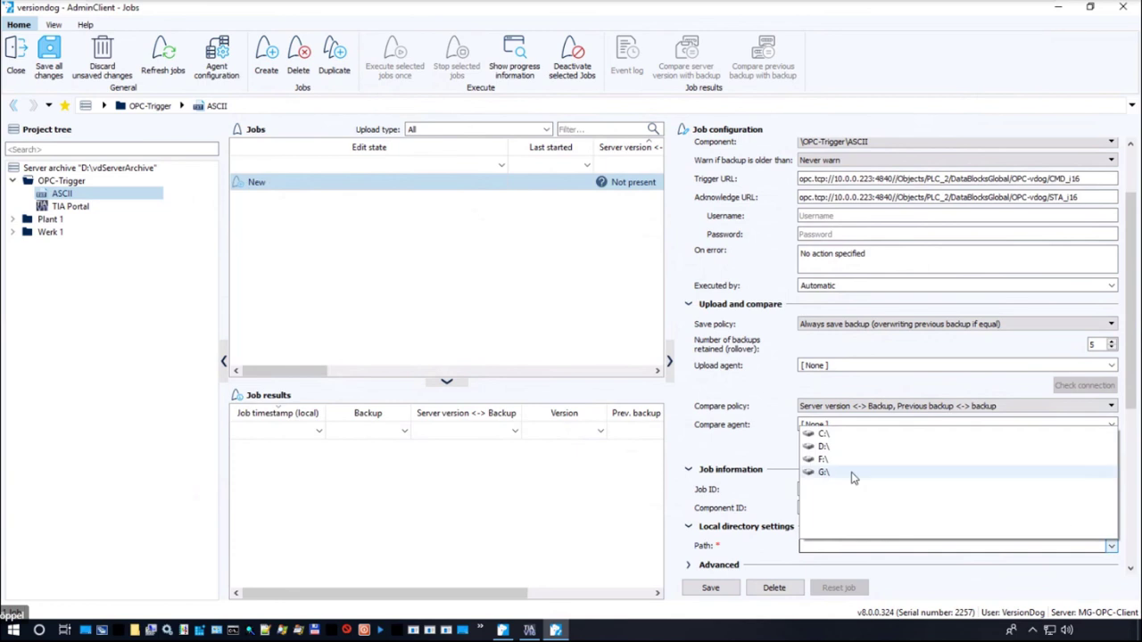
click(838, 447)
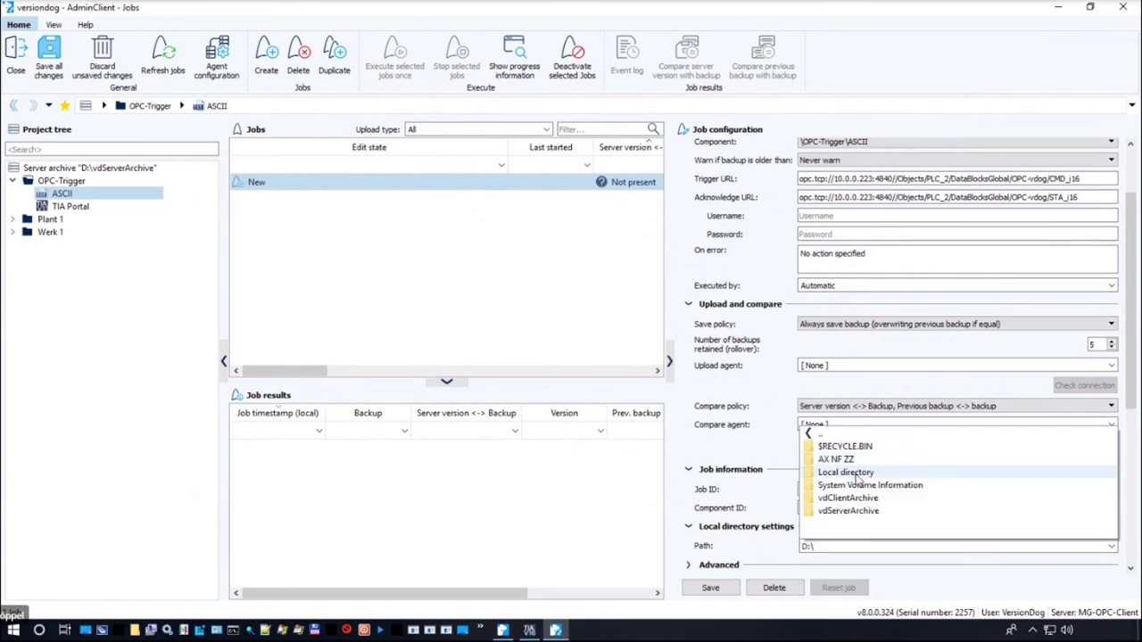
click(857, 475)
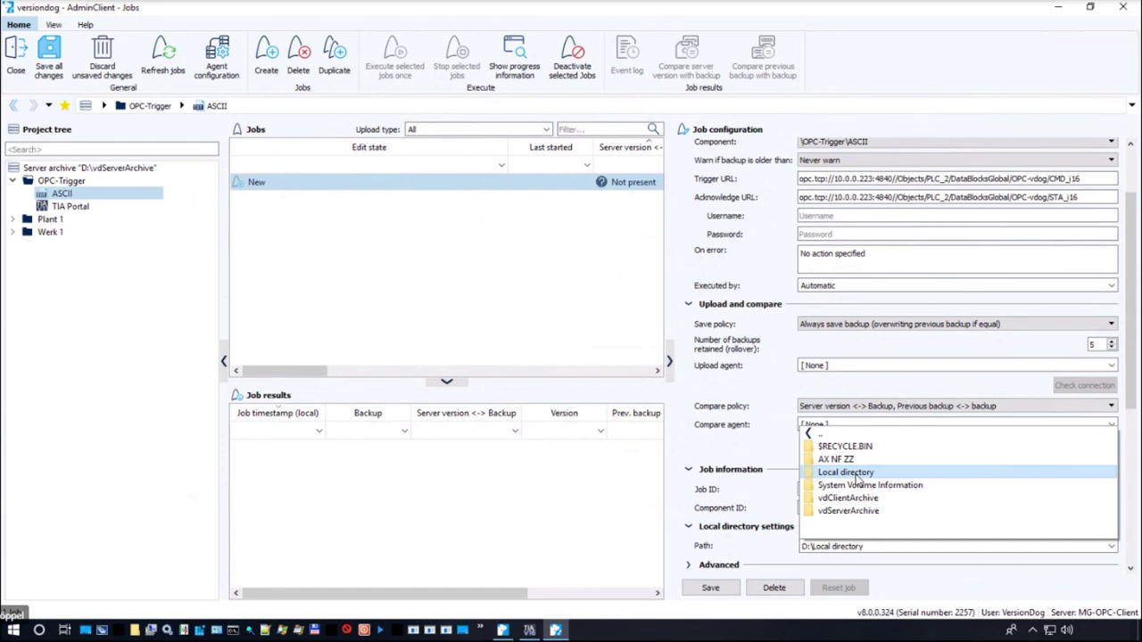
double_click(857, 479)
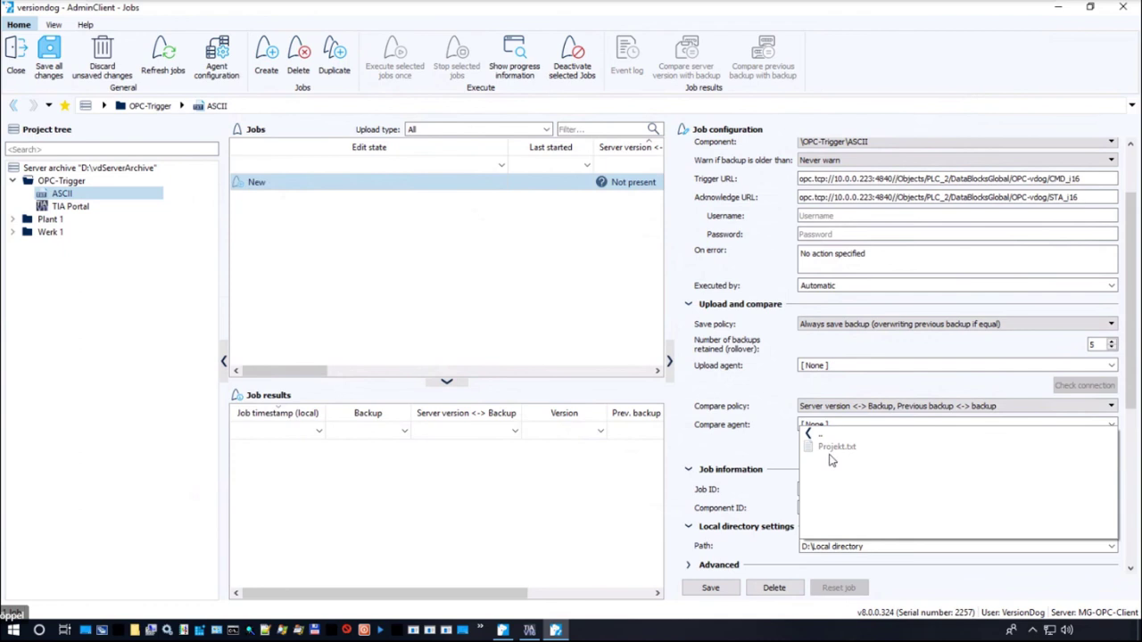
click(769, 456)
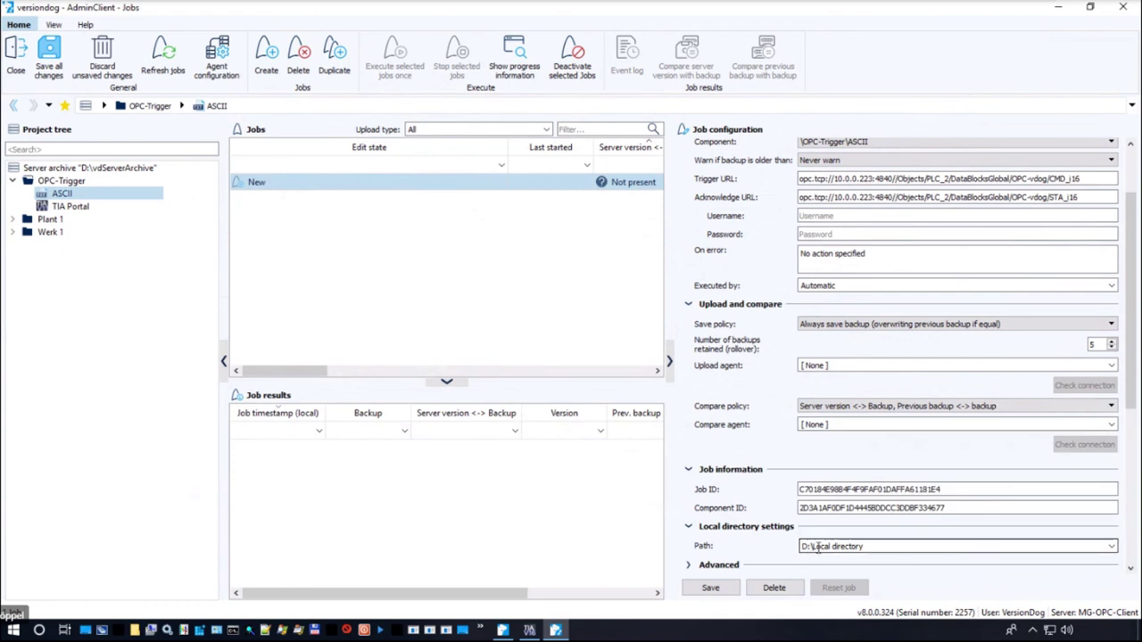
click(709, 590)
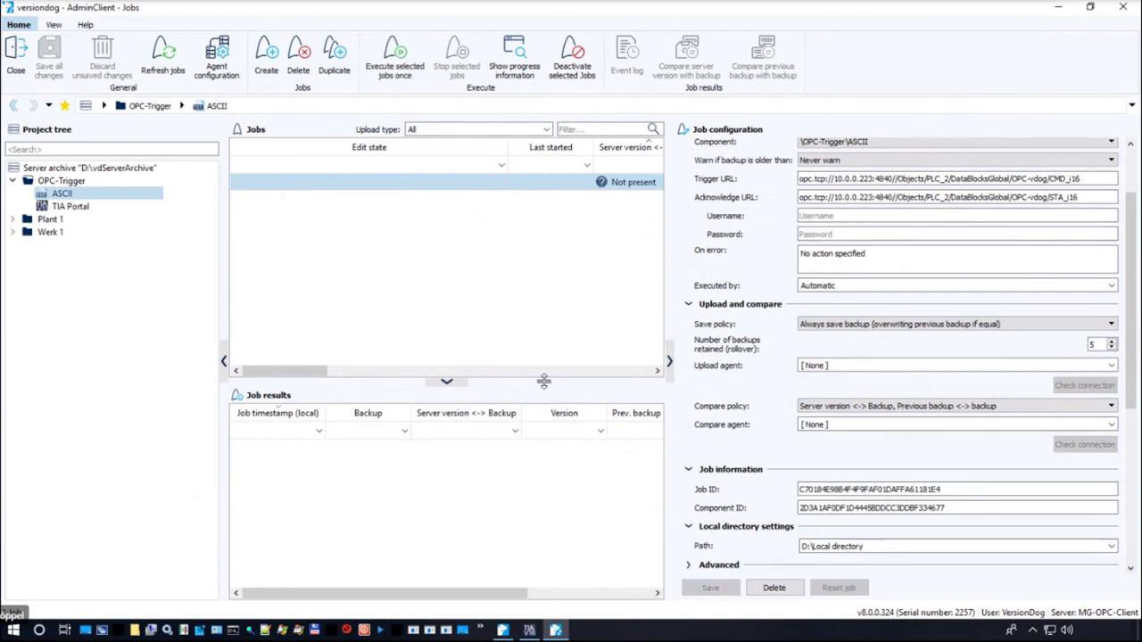
Step: Execute the saved ASCII job manually twice, widening the job list to view its comparison results
right_click(458, 186)
click(473, 193)
drag(675, 285, 919, 293)
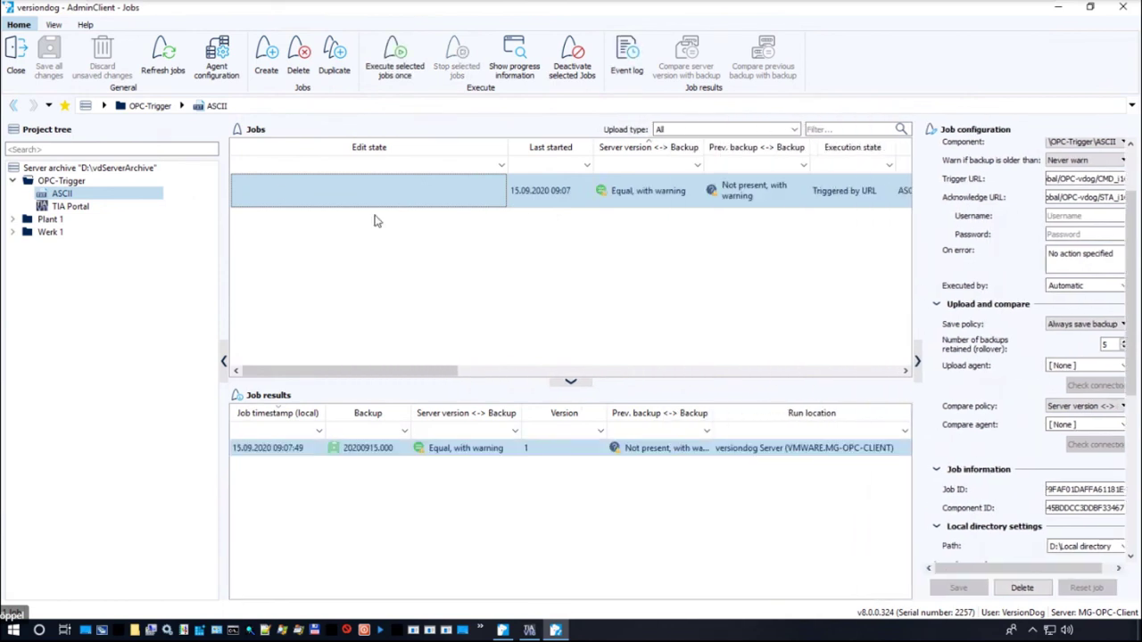
click(396, 55)
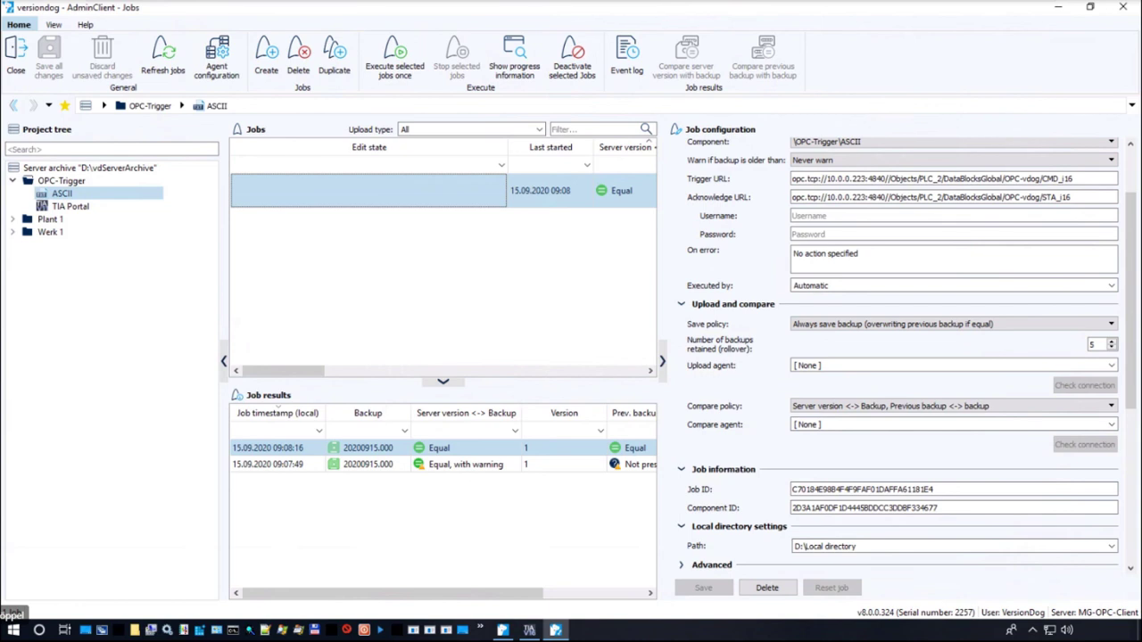
Step: Switch to OPC Watch and write 1 to CMD_i16 to trigger the backup job, watching the STA_i16 status
key(alt+Tab)
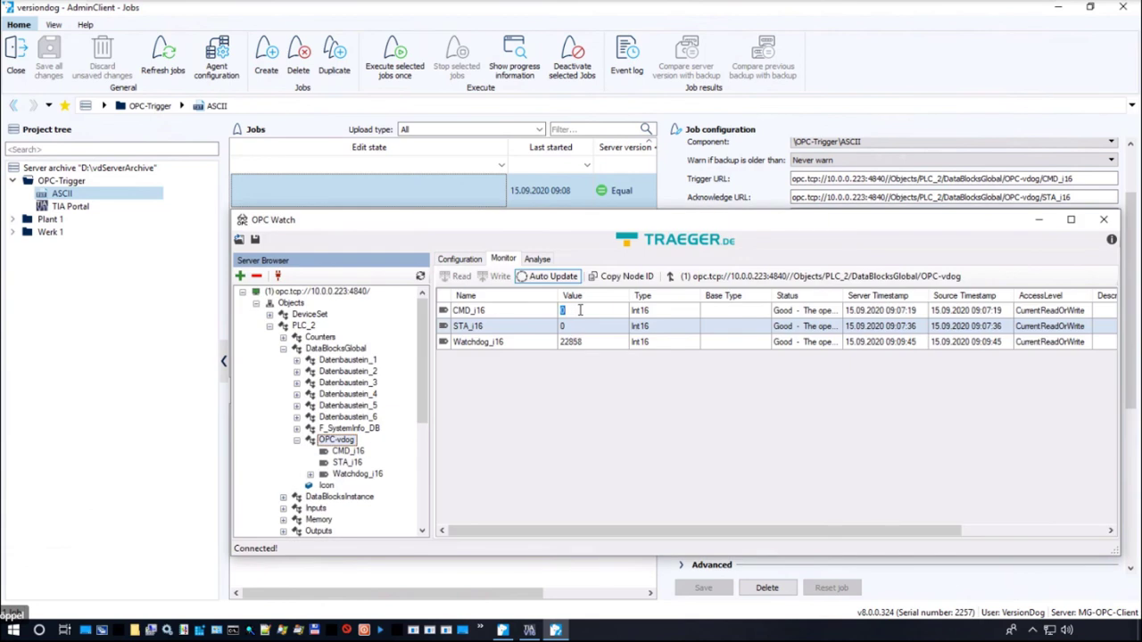
text(1)
click(584, 324)
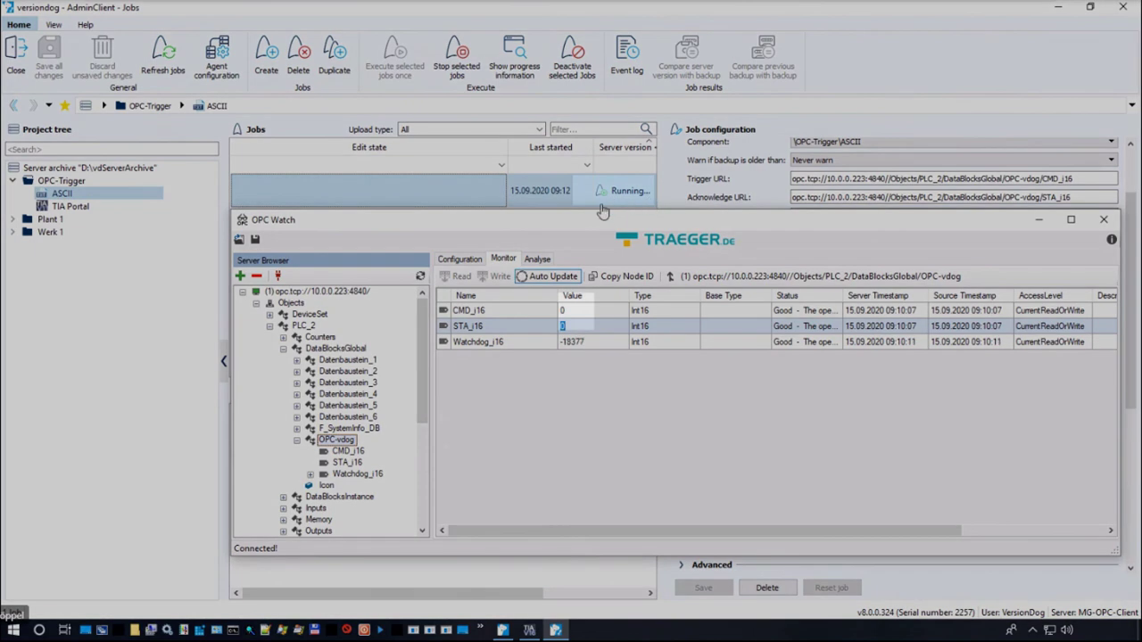
click(619, 313)
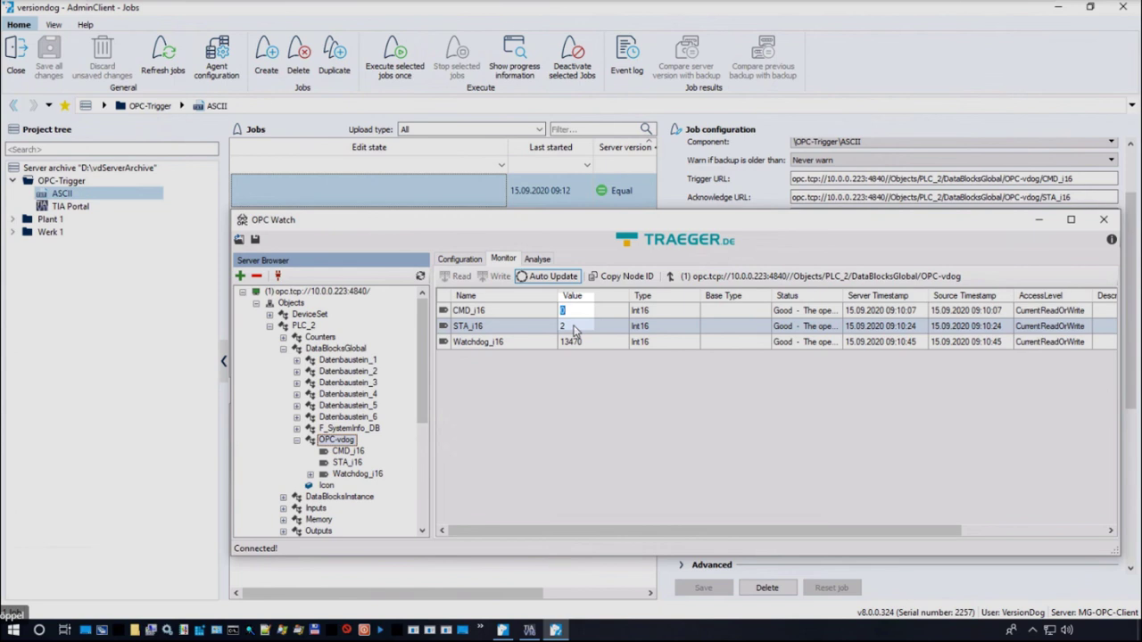
Step: Reset STA_i16 to 0 and return to the AdminClient to check the triggered job's result
click(586, 326)
text(0)
key(Return)
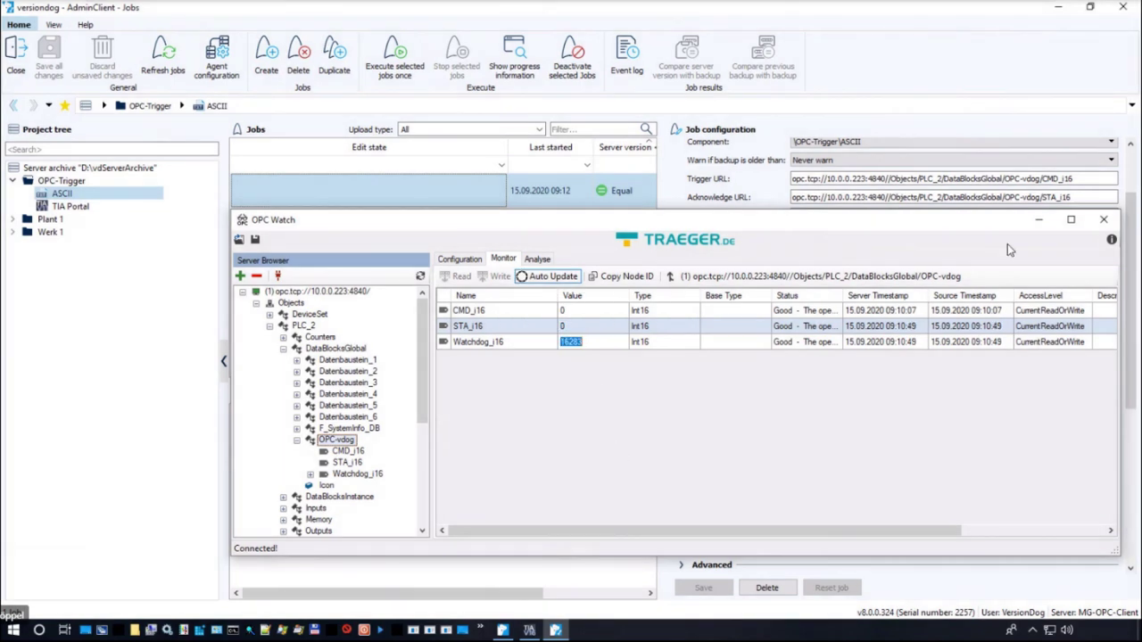
click(1035, 222)
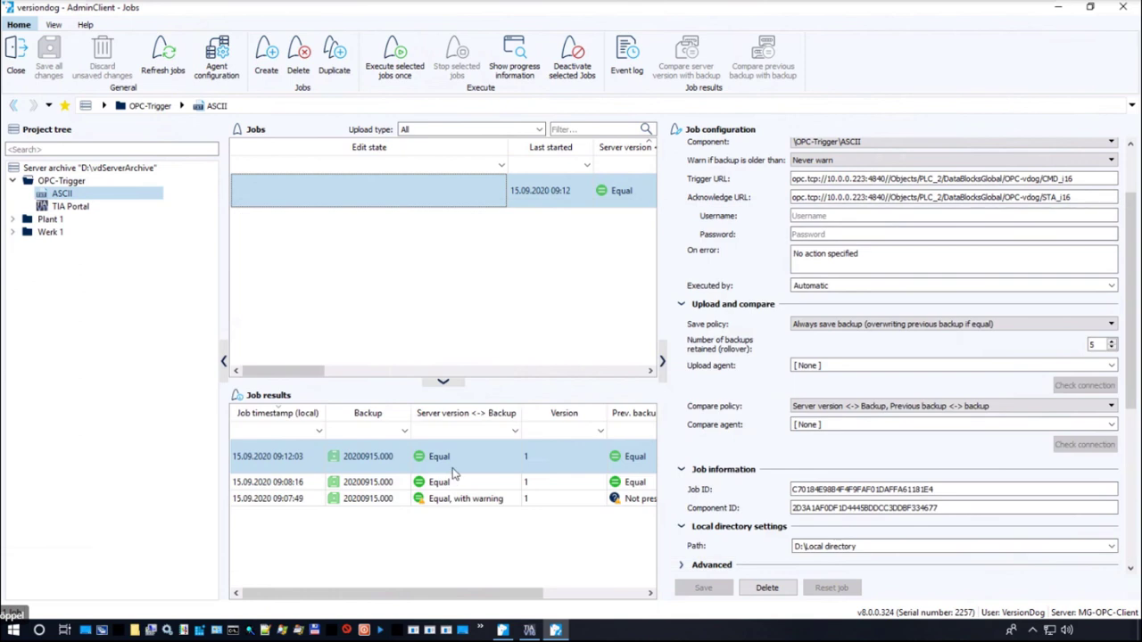